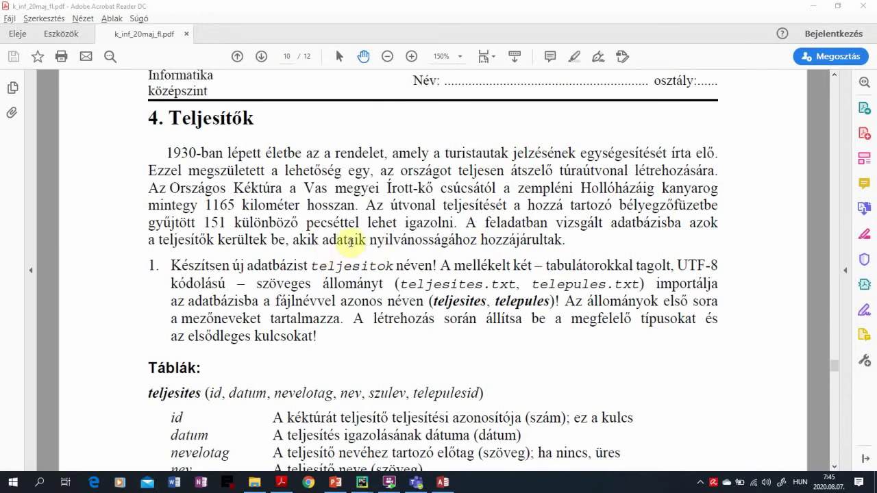
Read the first database task in the PDF, switch to Access and name the new blank desktop database telejesitok.
scroll(354, 242, down, 1)
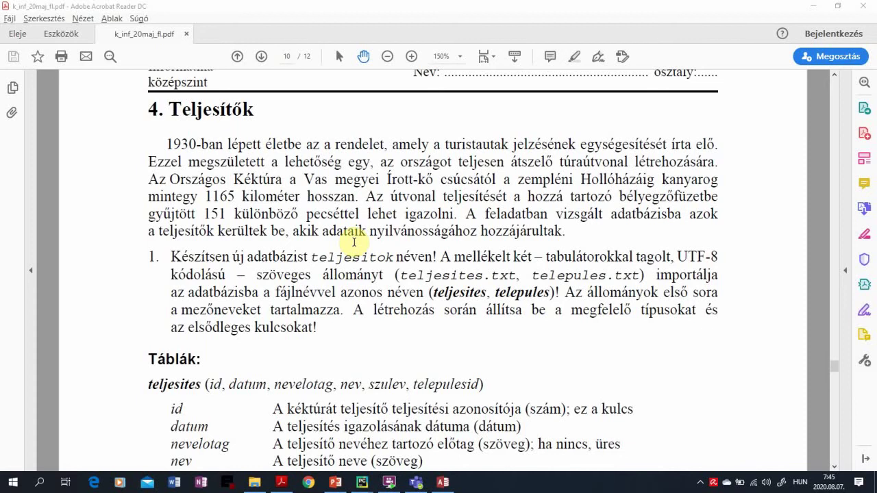
scroll(357, 241, down, 1)
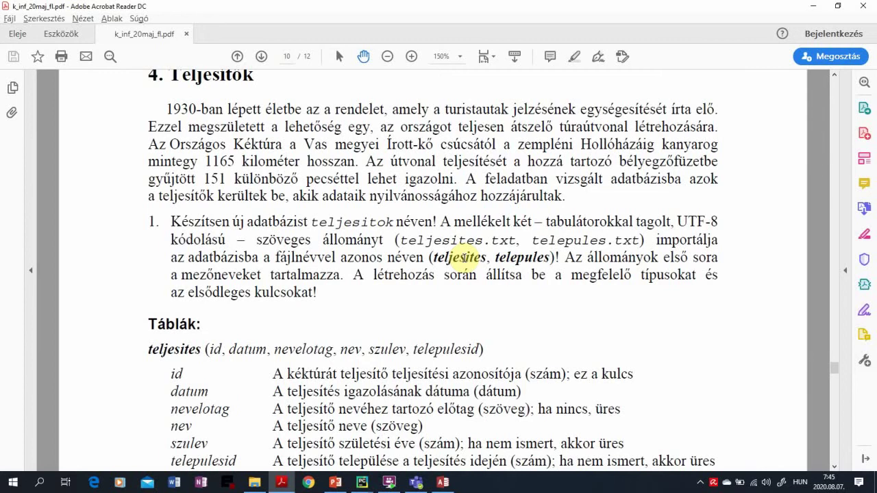
key(alt+Tab)
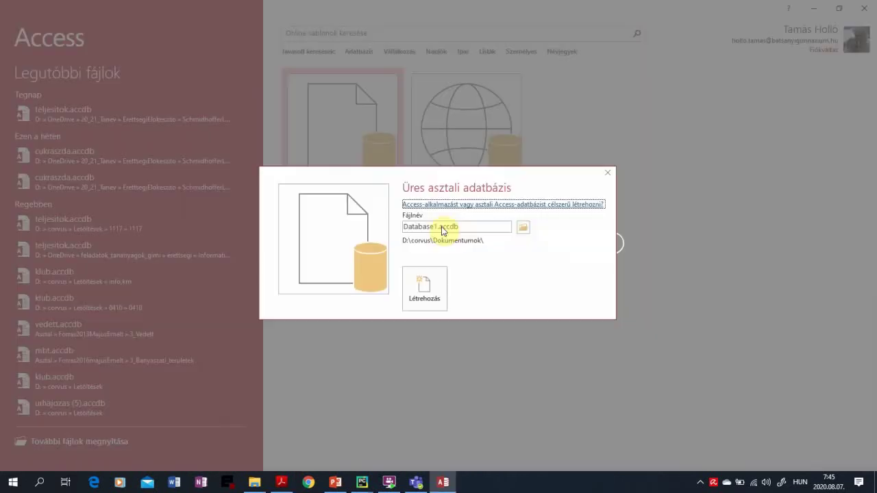
double_click(436, 226)
text(telejesitok)
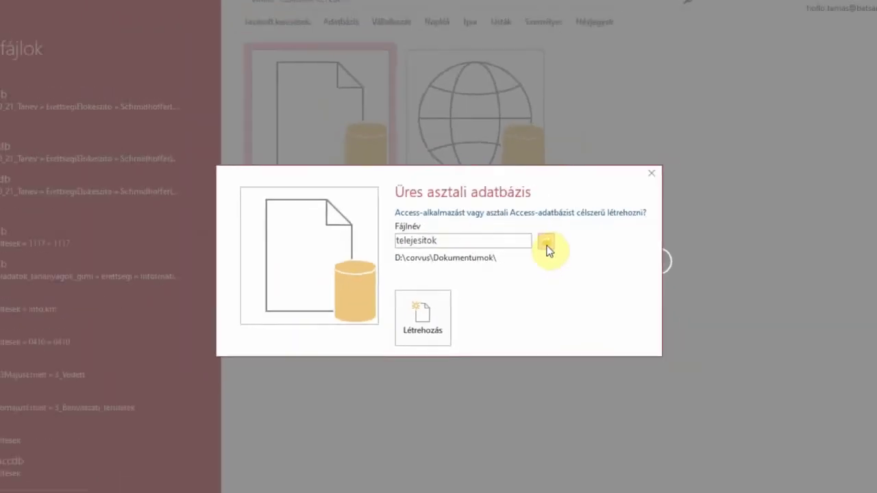
Choose the desktop folder 20majusKozep\4_Teljesitok as the save location and create the blank database there.
click(546, 244)
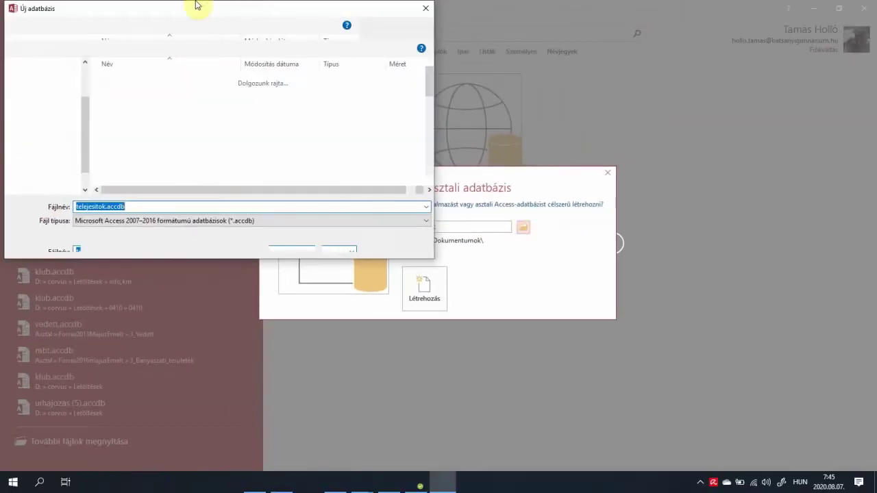
click(42, 168)
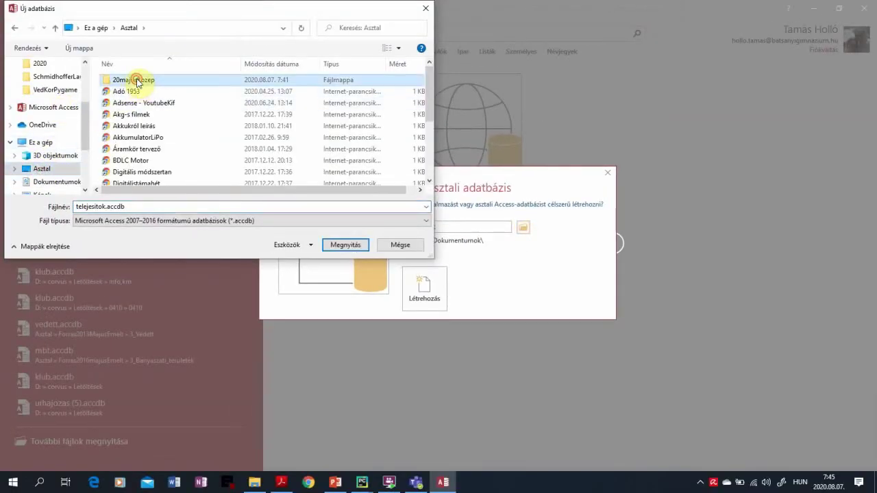
double_click(131, 79)
double_click(132, 113)
click(342, 244)
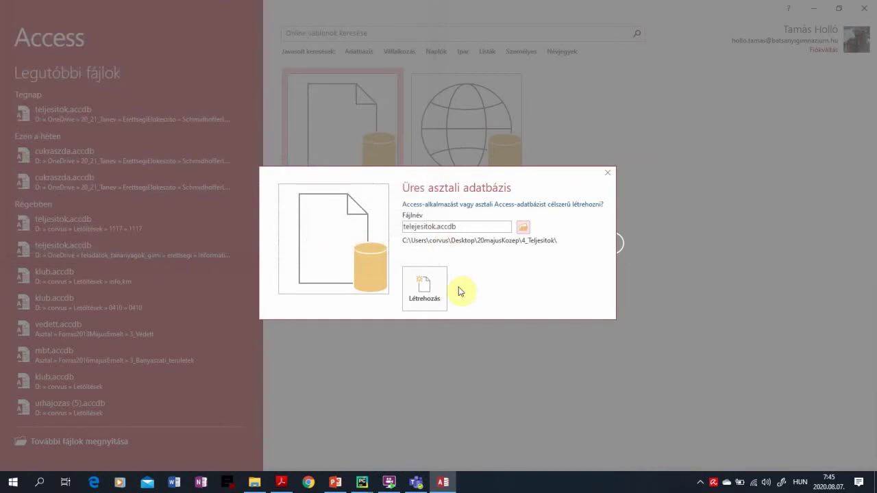
click(424, 291)
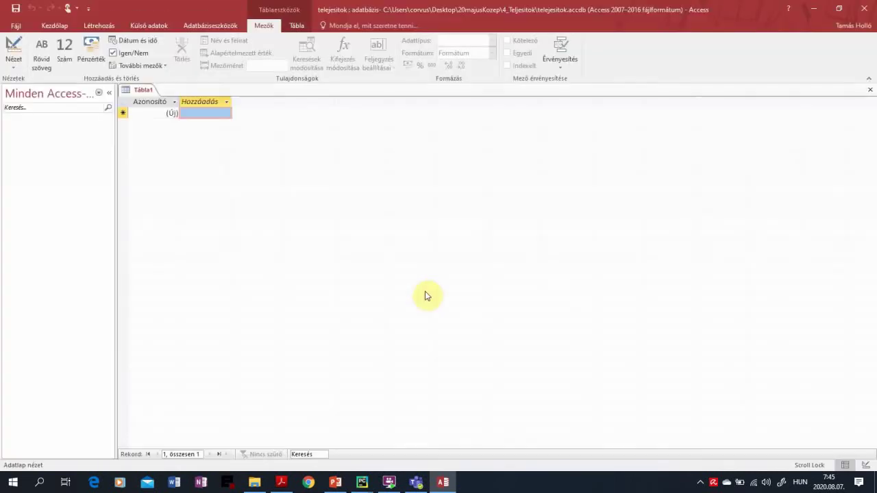
Close the empty starter table and review the teljesites and telepules field descriptions in the PDF in Acrobat Reader.
right_click(138, 90)
click(169, 111)
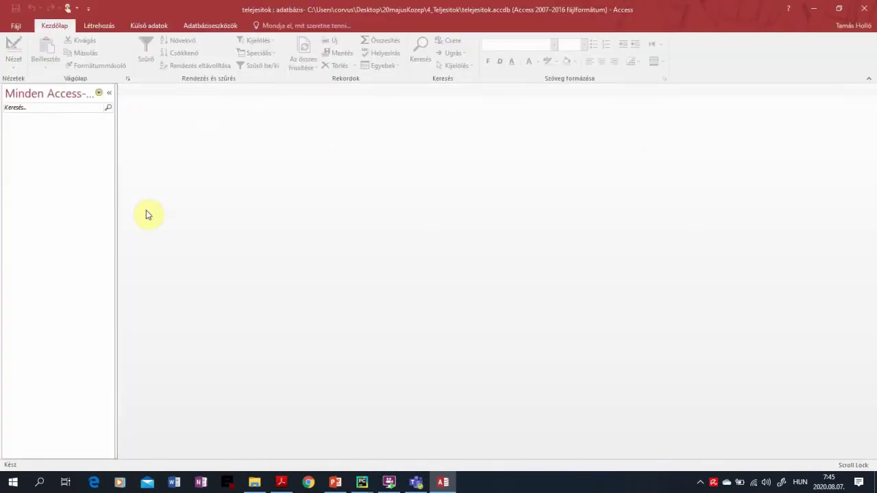
key(alt+Tab)
scroll(438, 226, down, 1)
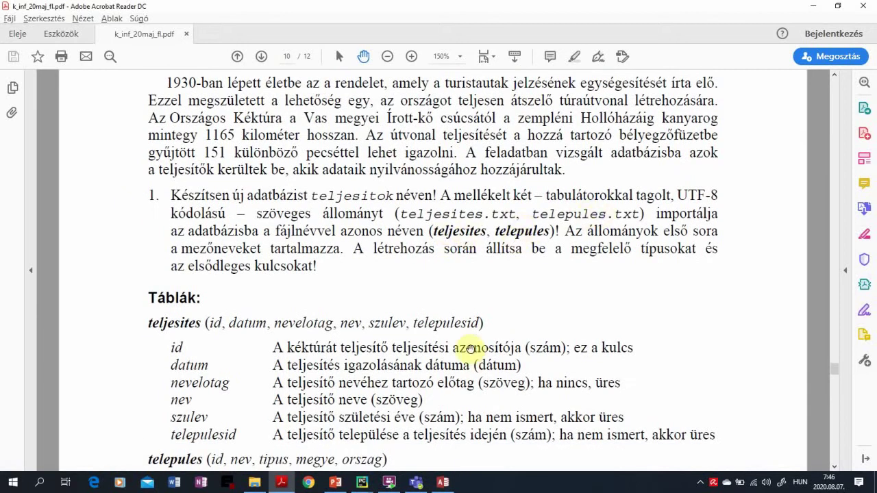
scroll(473, 302, down, 1)
scroll(243, 238, down, 5)
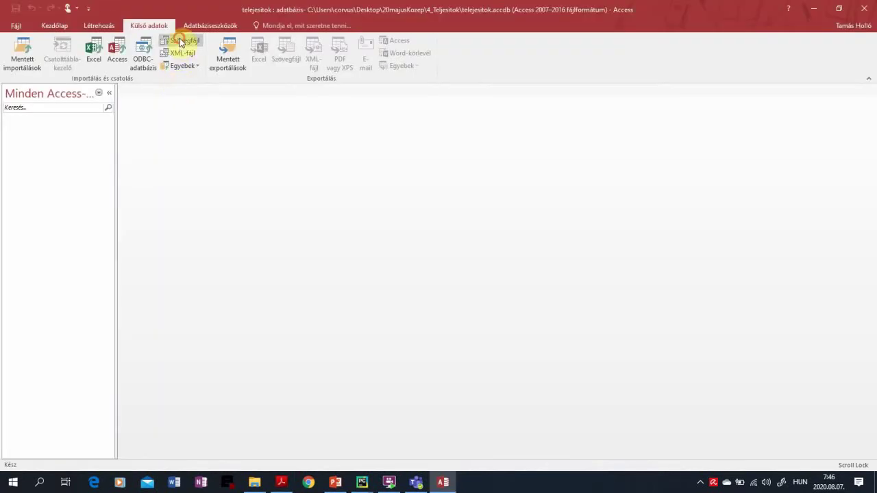
In Access, start a text file import into a new table using telepules.txt from the desktop folder 20majusKozep\4_Teljesitok.
click(181, 41)
click(606, 169)
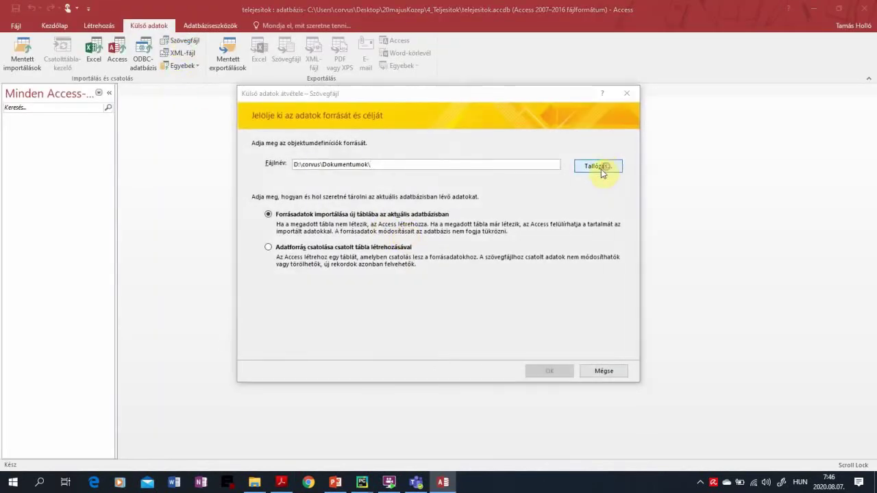
scroll(268, 205, up, 3)
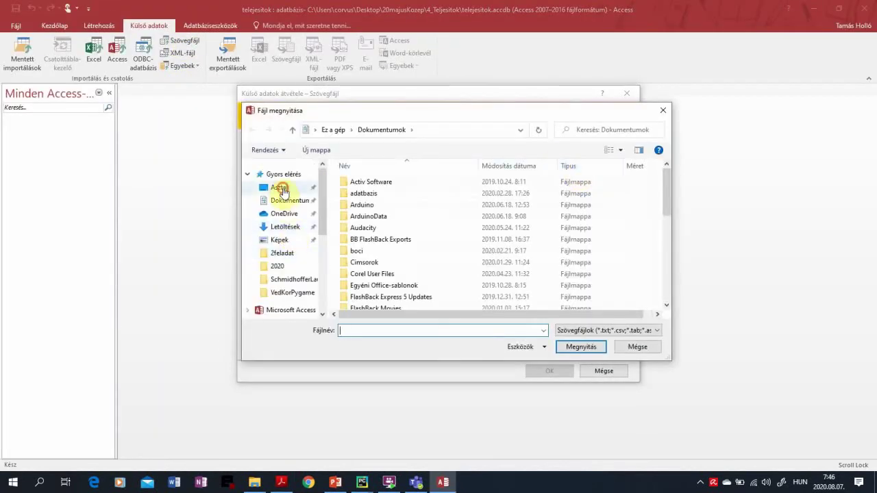
click(278, 192)
double_click(357, 183)
double_click(365, 214)
click(364, 181)
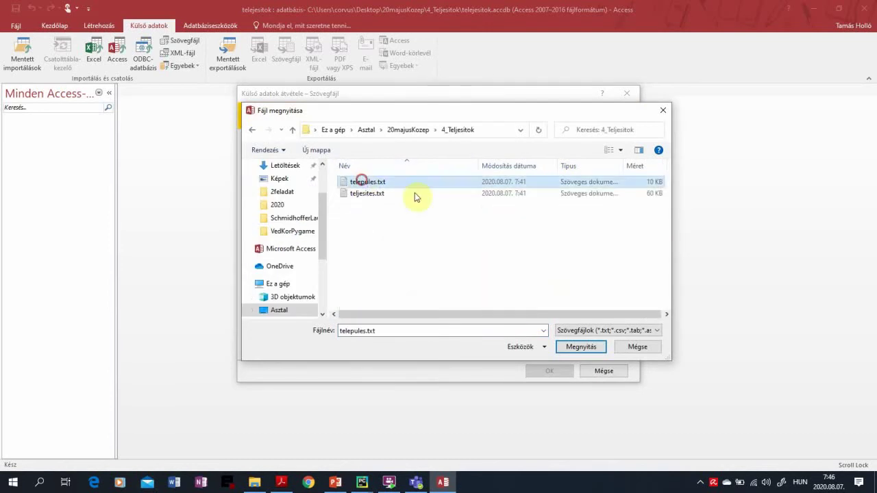
click(594, 348)
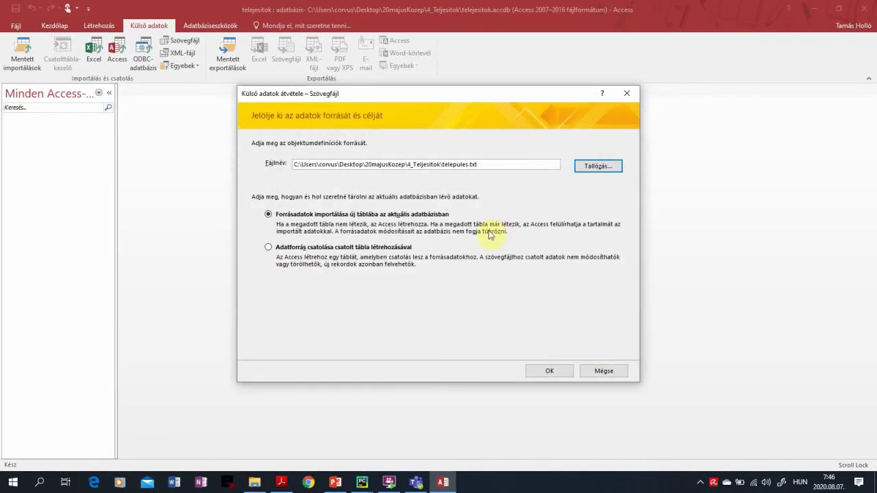
click(553, 370)
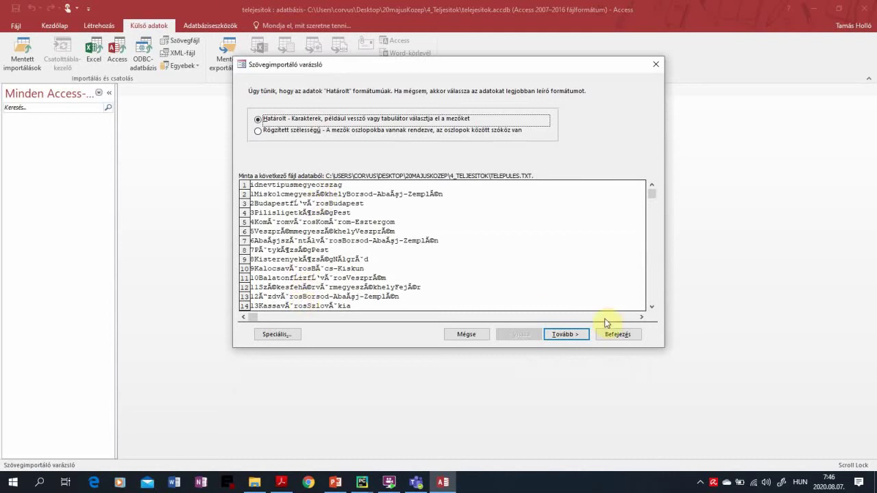
Treat the first row of the tab-delimited telepules data as field names and set the import code page to Unicode (UTF-8).
click(576, 337)
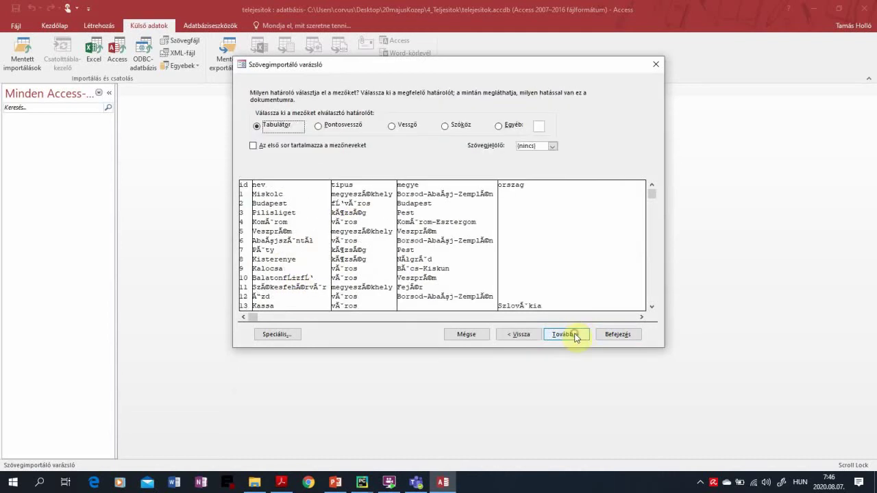
click(252, 146)
click(288, 334)
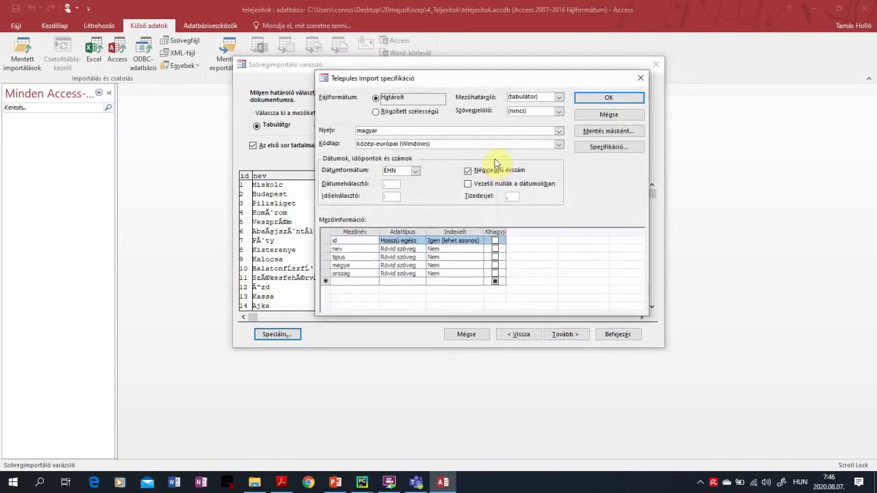
click(511, 131)
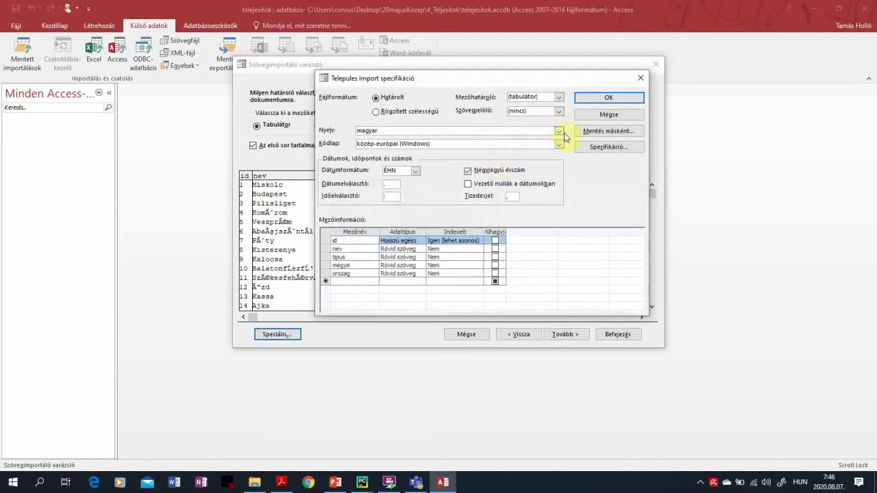
click(560, 145)
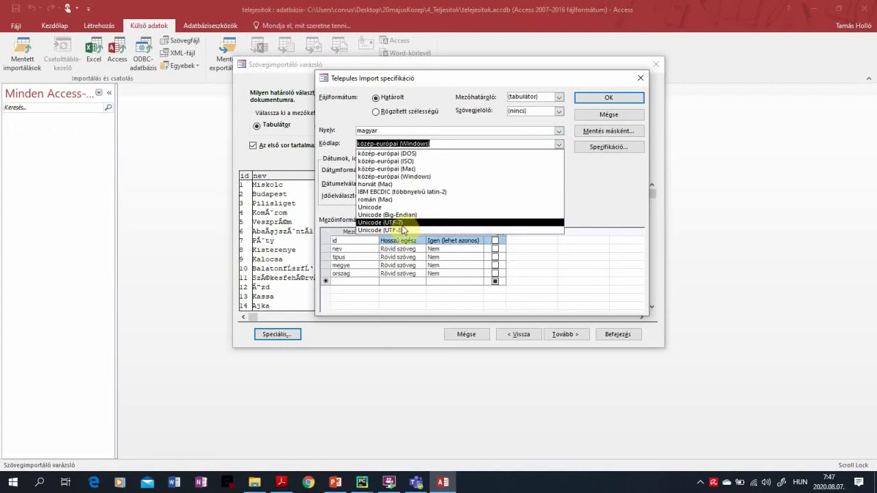
click(450, 228)
click(636, 99)
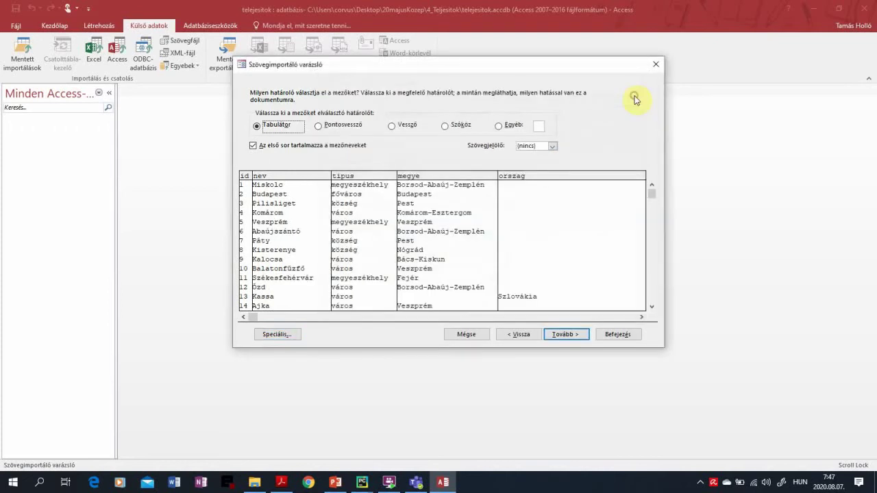
Check the data types of the telepules fields against the table description in the PDF and continue to the primary key settings.
click(563, 334)
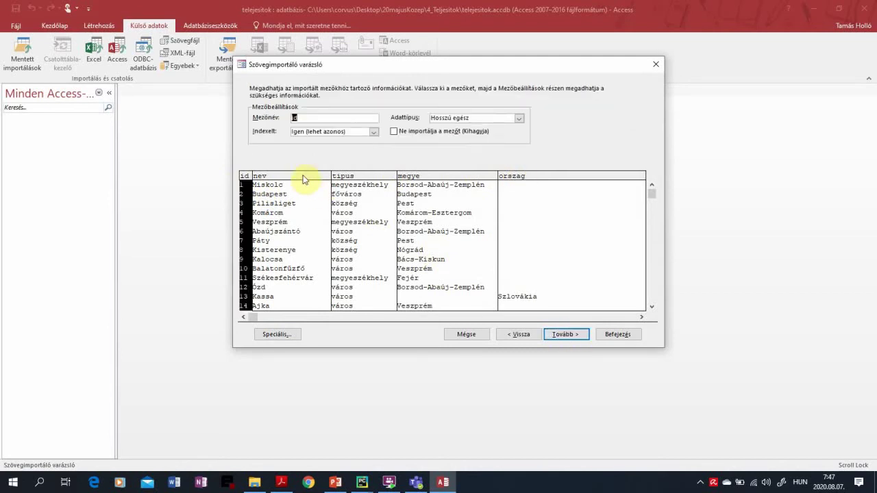
click(363, 176)
click(429, 177)
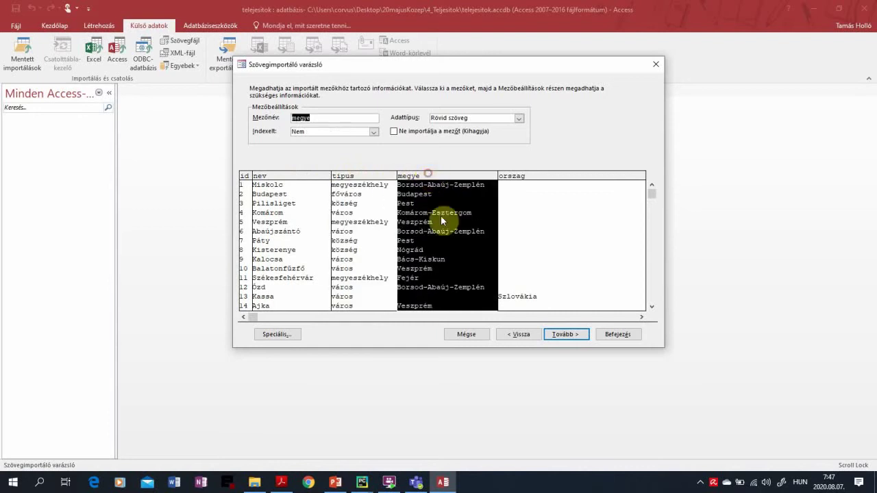
click(539, 178)
key(alt+Tab)
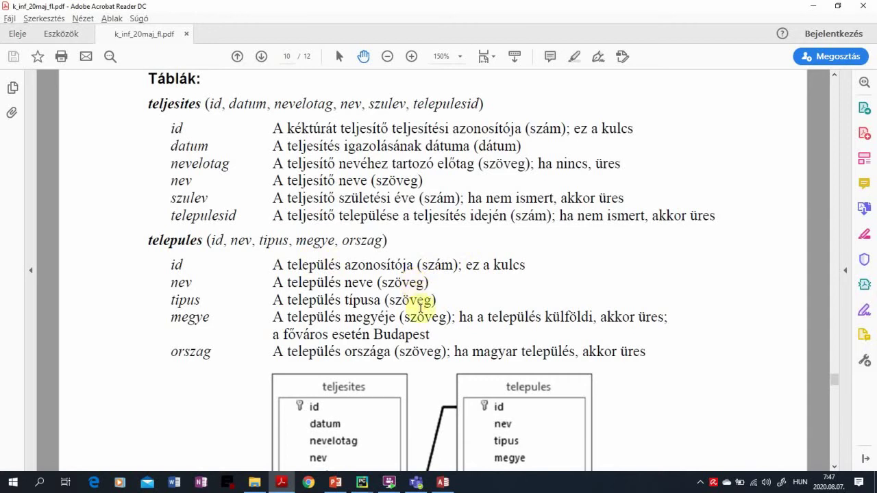
key(alt+Tab)
key(Return)
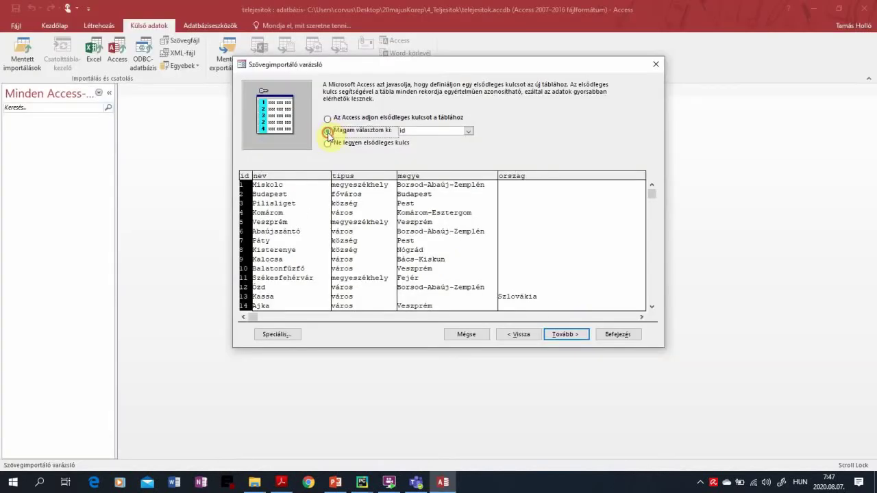
Choose id as the primary key and finish the import into the Telepules table without saving the import steps.
click(327, 130)
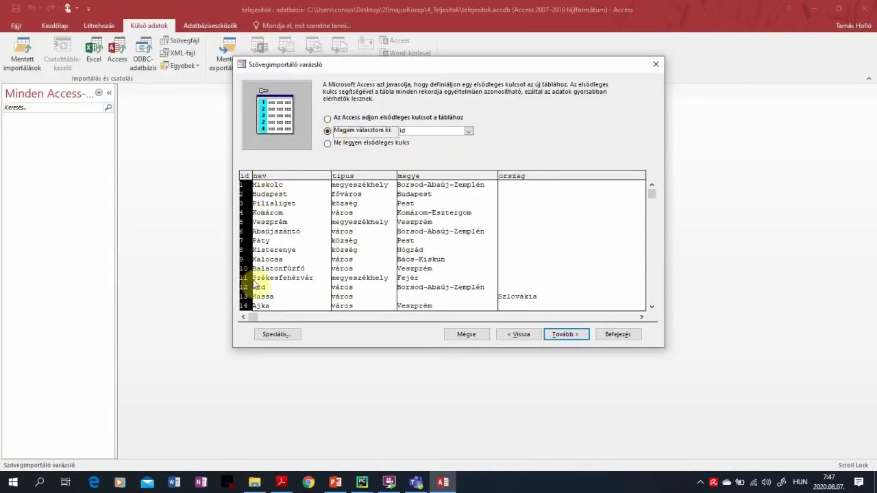
key(alt+Tab)
key(alt+Tab)
click(566, 335)
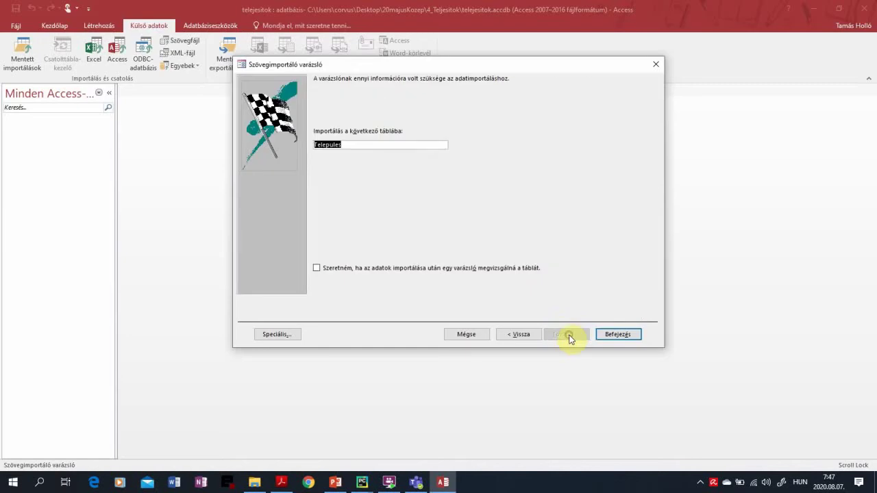
click(612, 335)
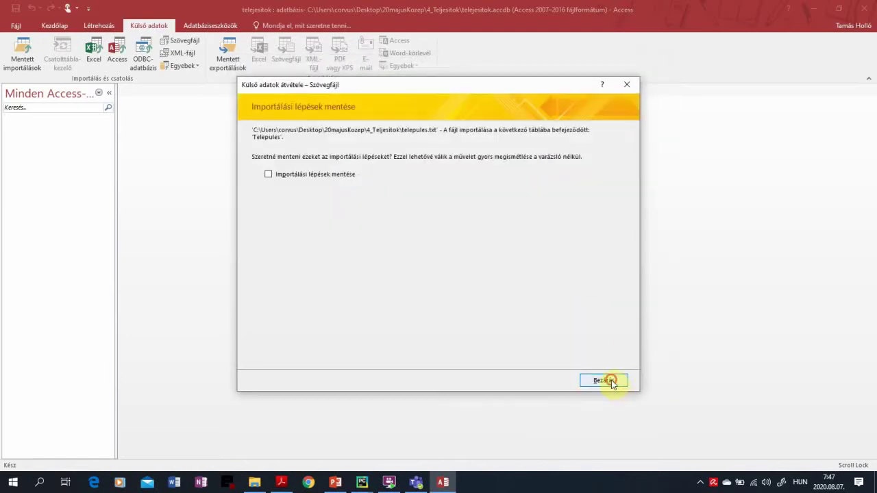
click(604, 377)
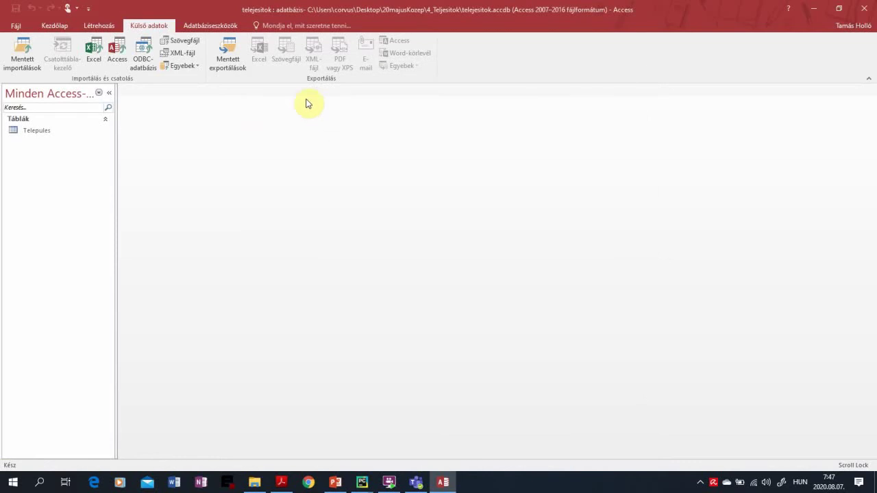
Start another text file import into a new table with teljesites.txt as the source.
click(180, 41)
double_click(368, 195)
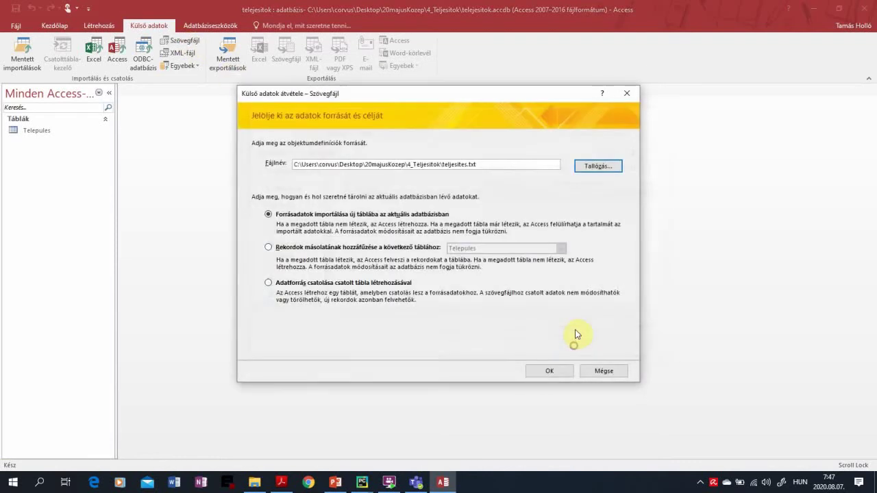
click(552, 368)
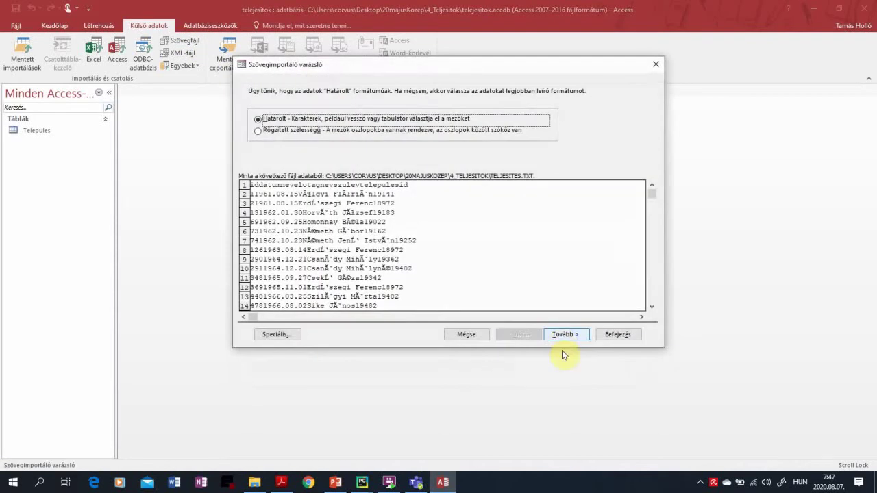
Treat the first row of the tab-delimited teljesites data as field names and set its code page to Unicode (UTF-8).
click(563, 333)
click(270, 145)
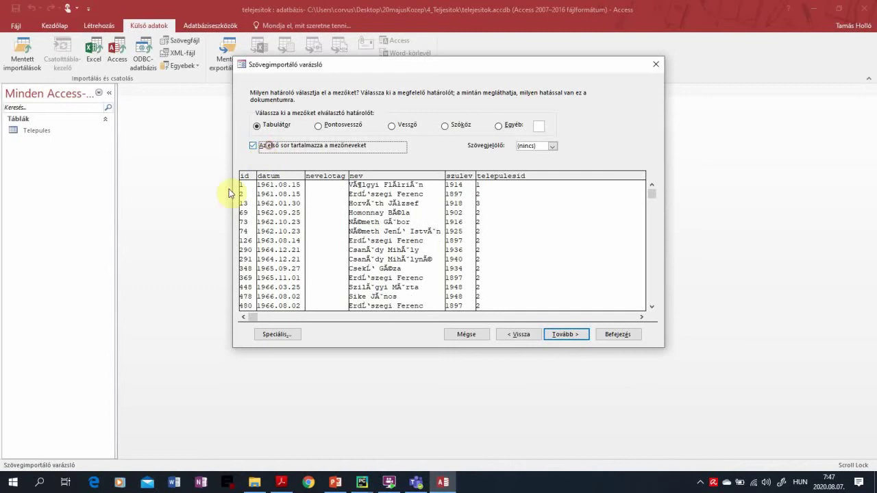
click(285, 337)
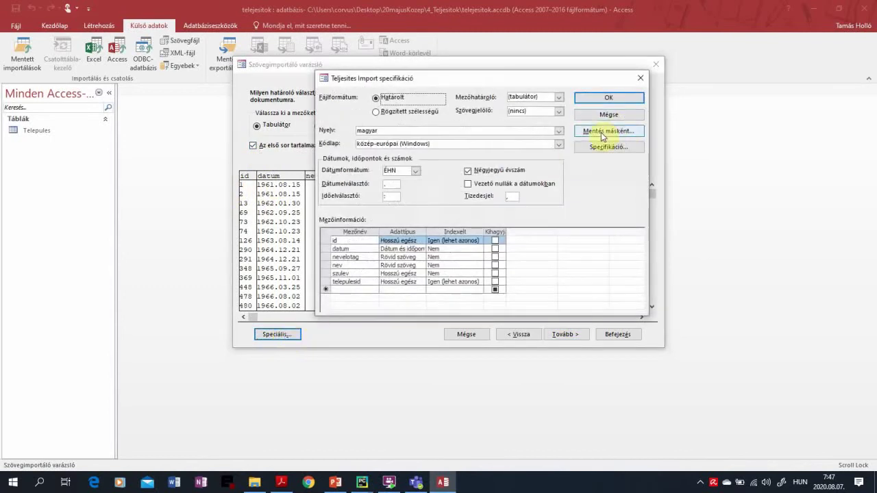
click(559, 144)
click(499, 228)
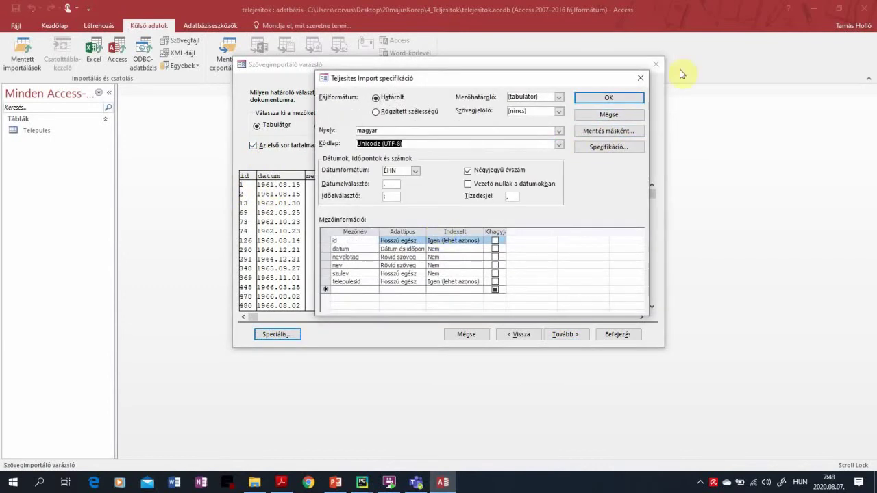
click(610, 98)
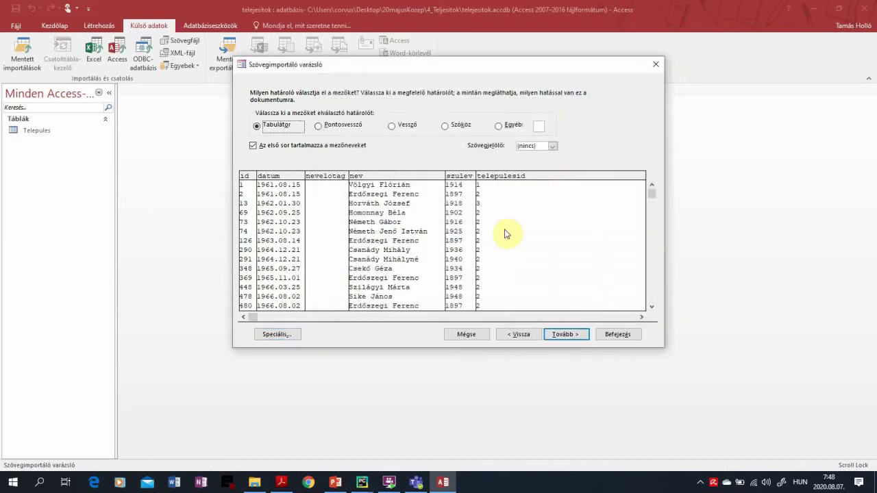
Check the data type of each teljesites field in the import settings against the table description in the PDF.
click(566, 334)
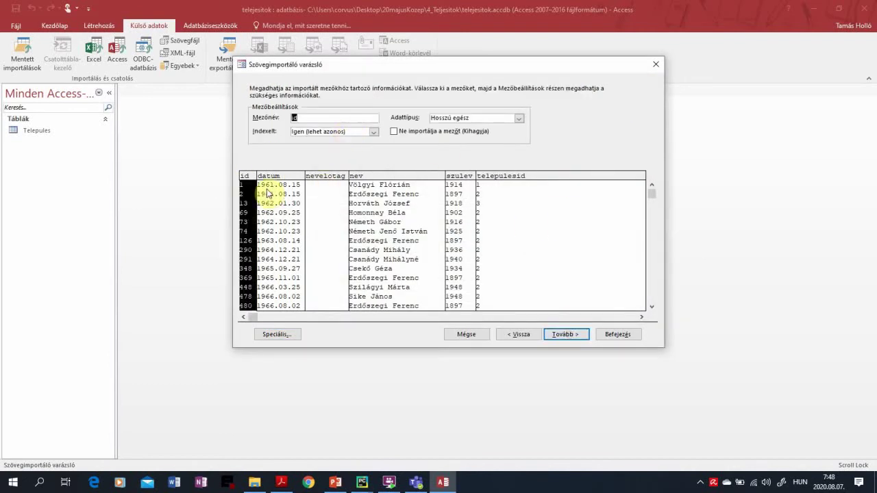
click(305, 180)
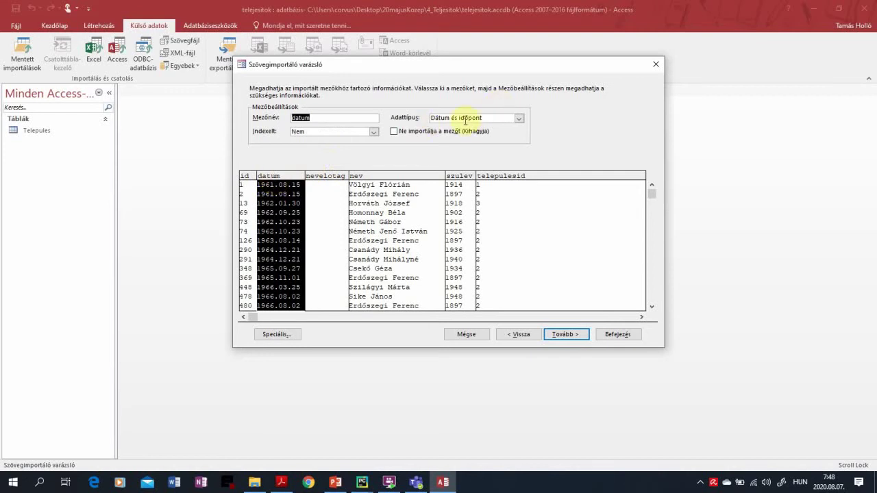
click(328, 178)
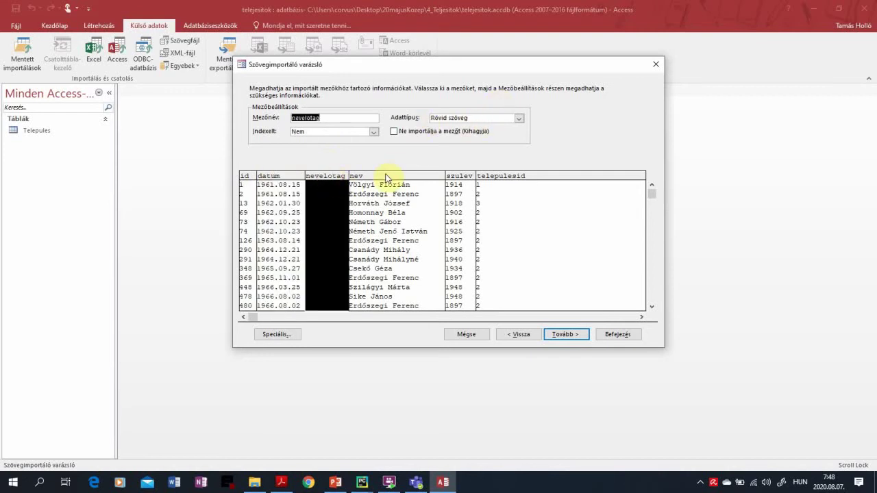
click(385, 179)
click(459, 181)
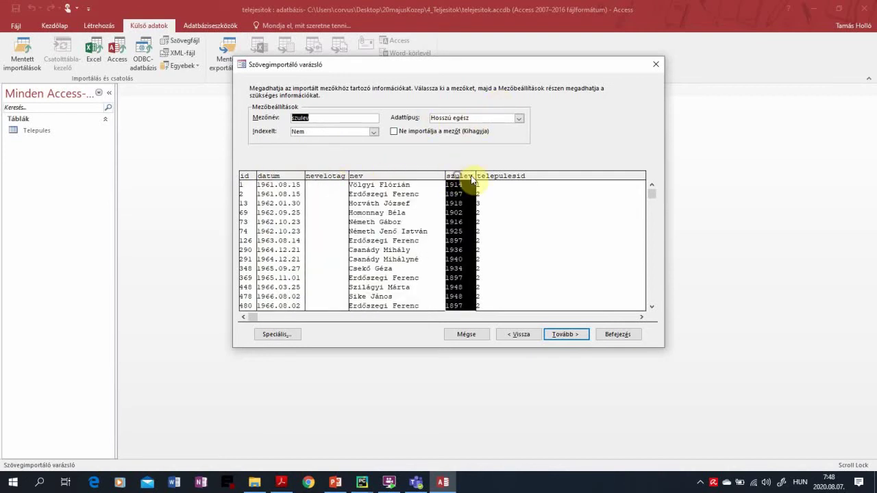
click(509, 178)
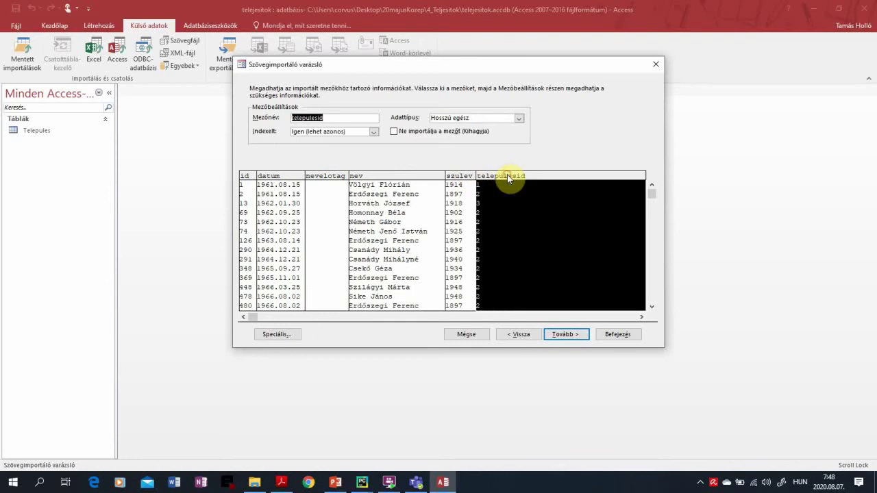
key(alt+Tab)
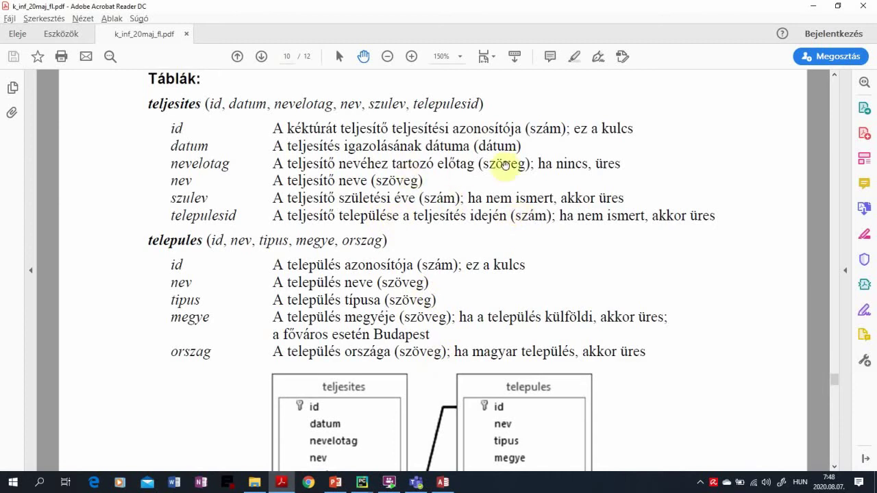
key(alt+Tab)
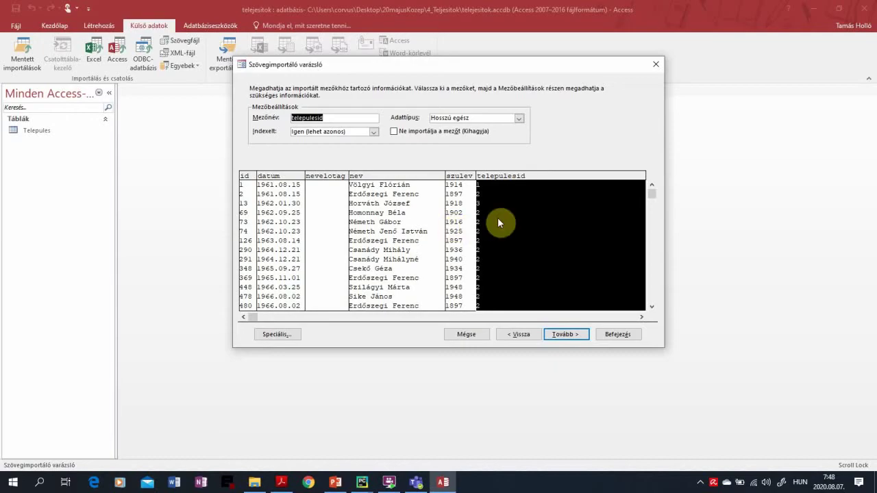
Choose id as the primary key and finish the import into the Teljesites table without saving the import steps.
click(566, 334)
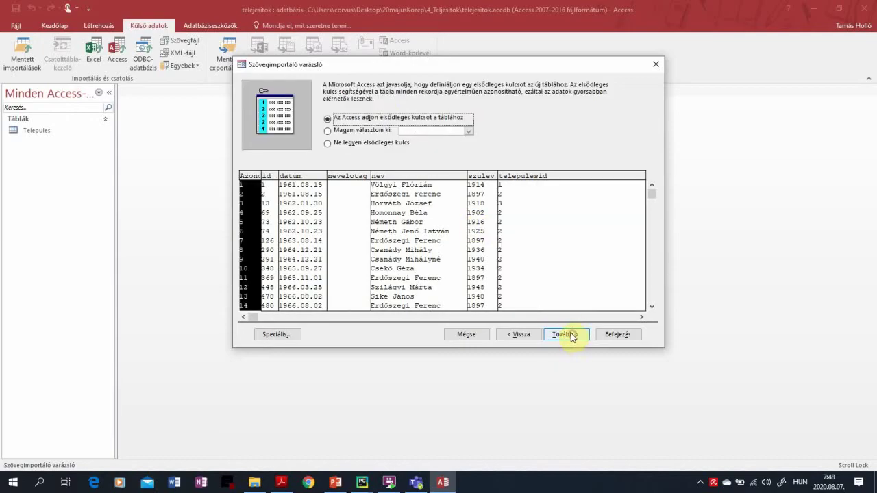
click(335, 130)
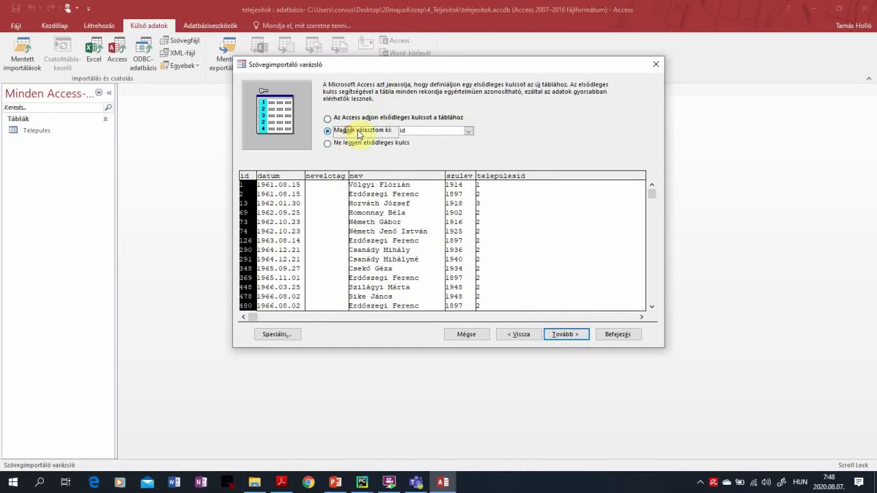
click(576, 335)
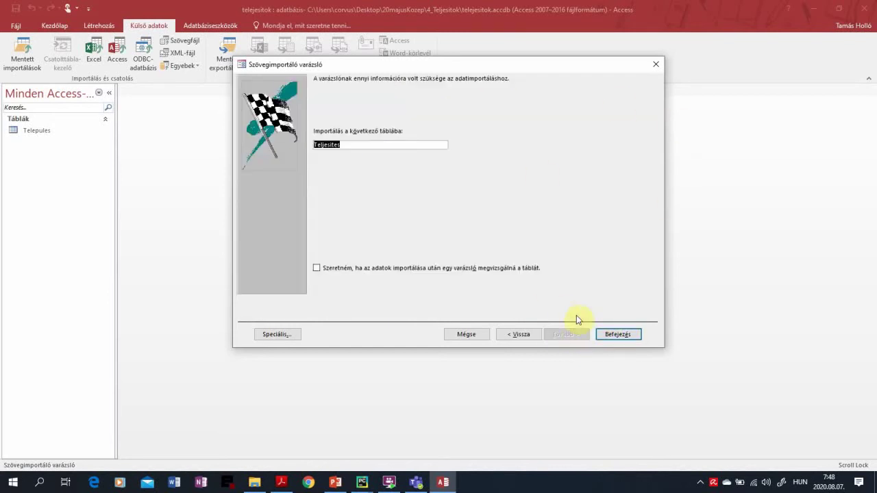
click(626, 334)
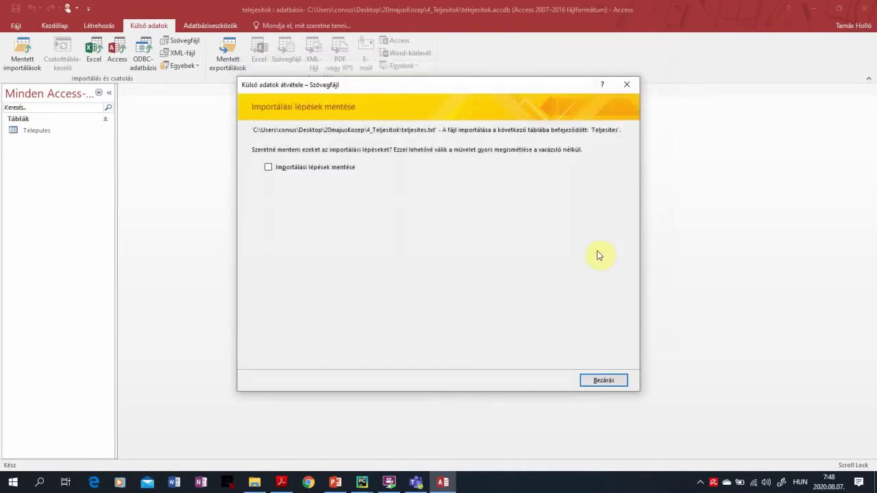
click(615, 379)
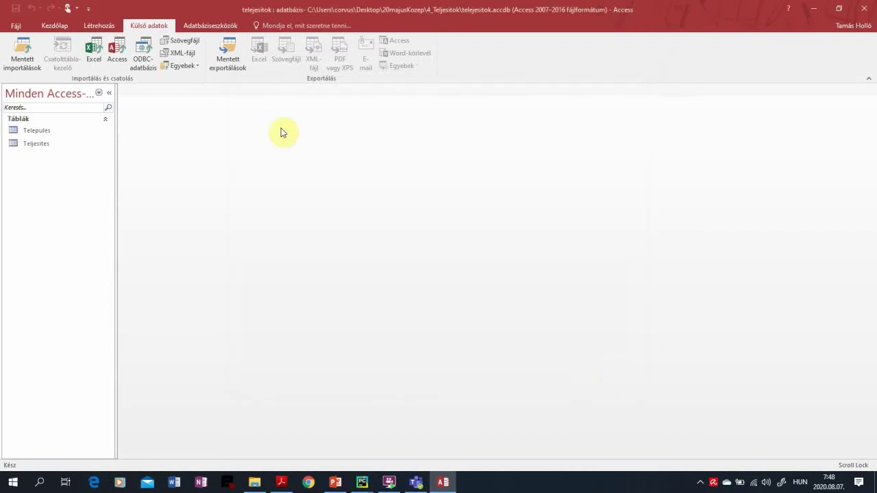
Consult the relationship diagram in the PDF and add the Telepules and Teljesites tables to the database's relationships view.
key(alt+Tab)
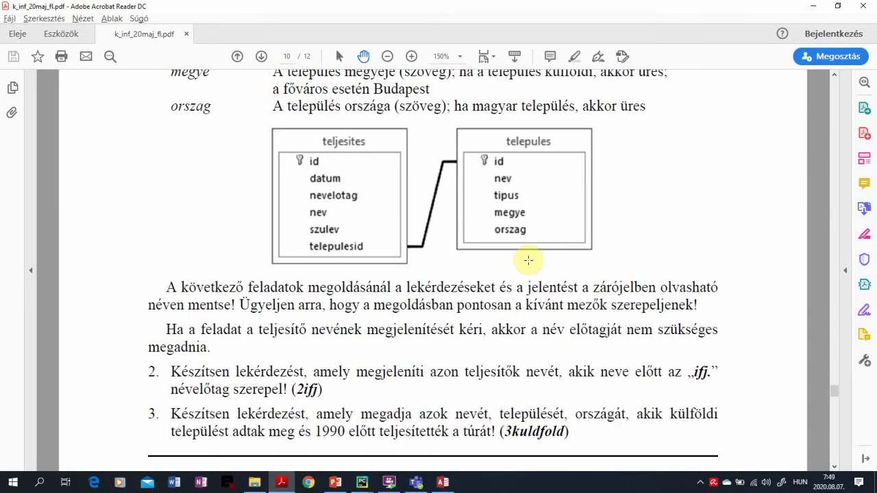
key(alt+Tab)
click(206, 30)
click(142, 56)
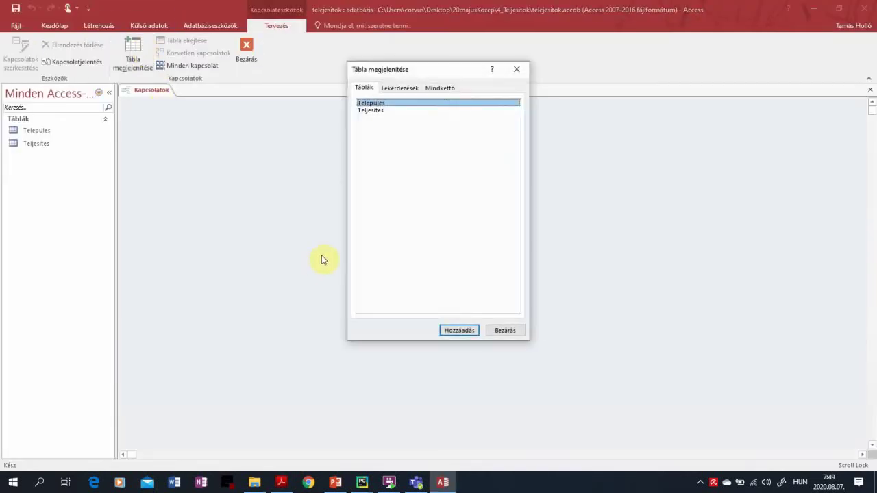
shift+click(374, 111)
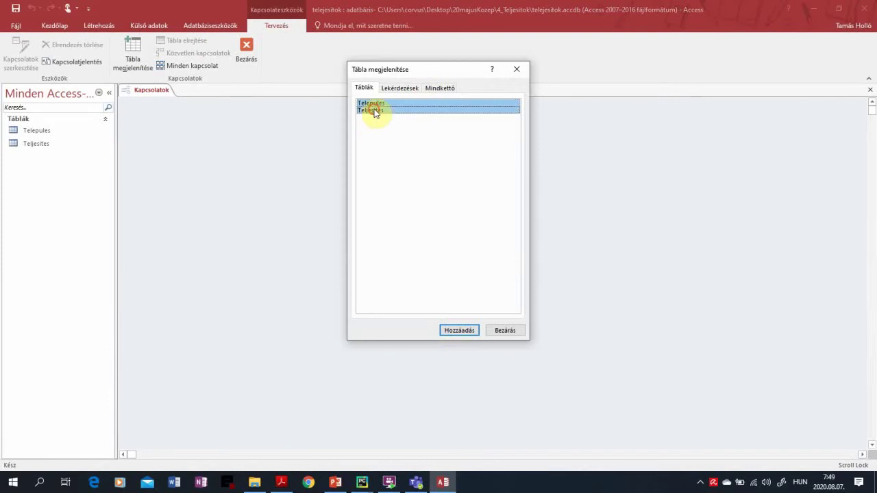
click(479, 329)
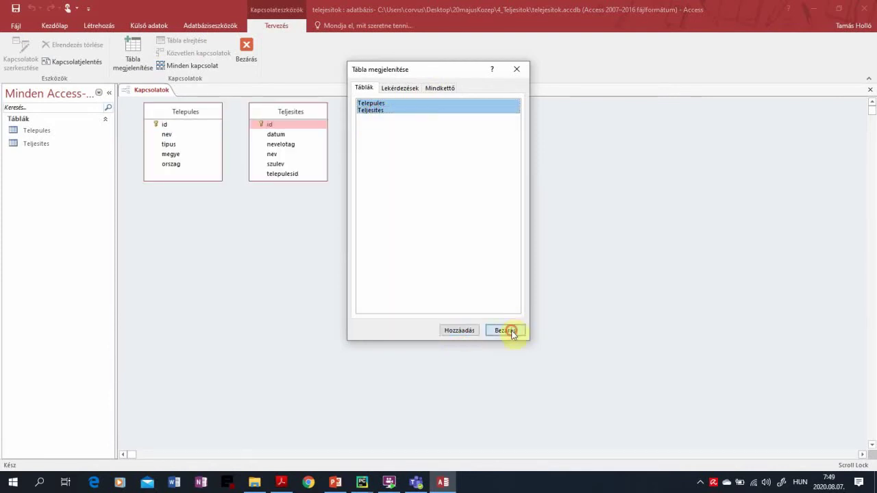
click(505, 330)
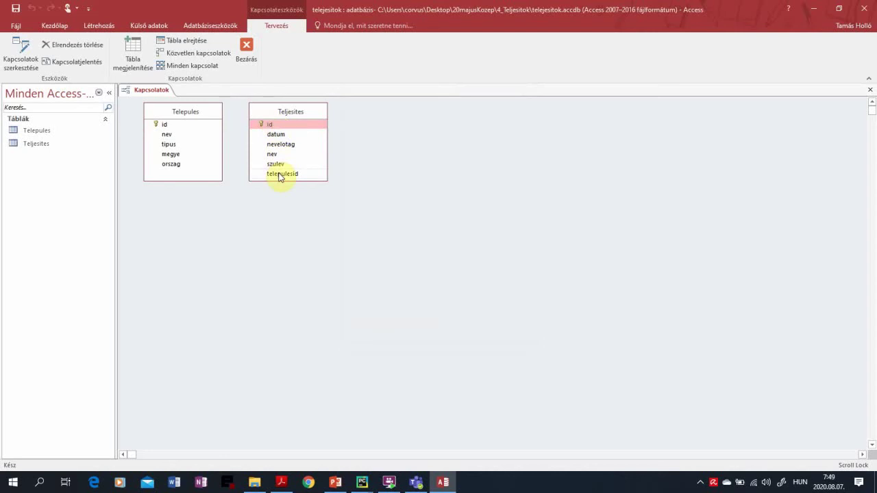
Create a relationship from id in Telepules to telepulesid in Teljesites and close the relationships view.
drag(163, 127, 282, 175)
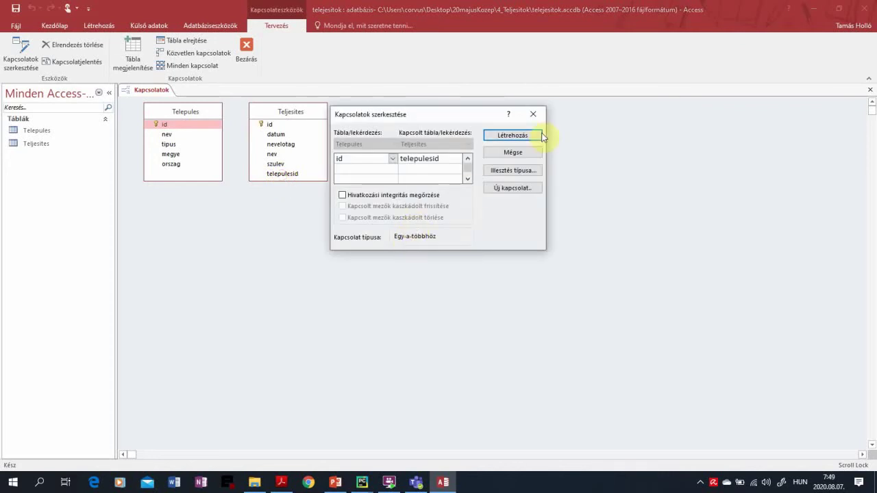
click(517, 134)
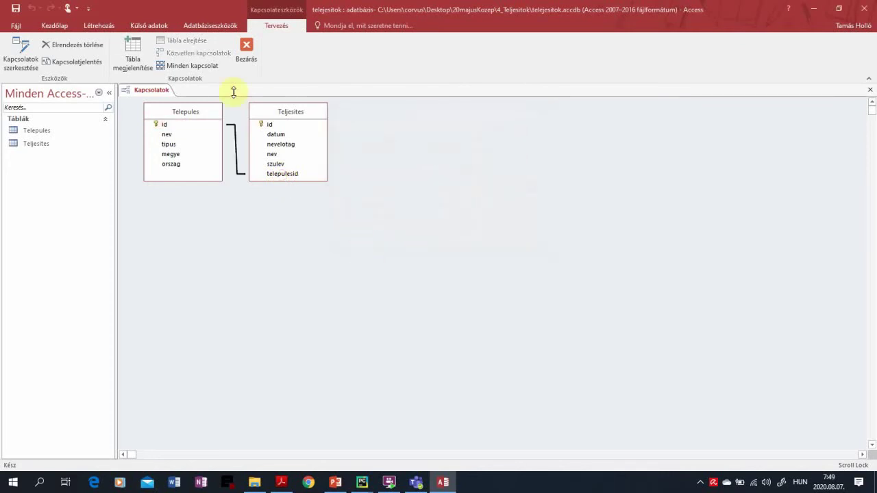
right_click(161, 91)
click(186, 110)
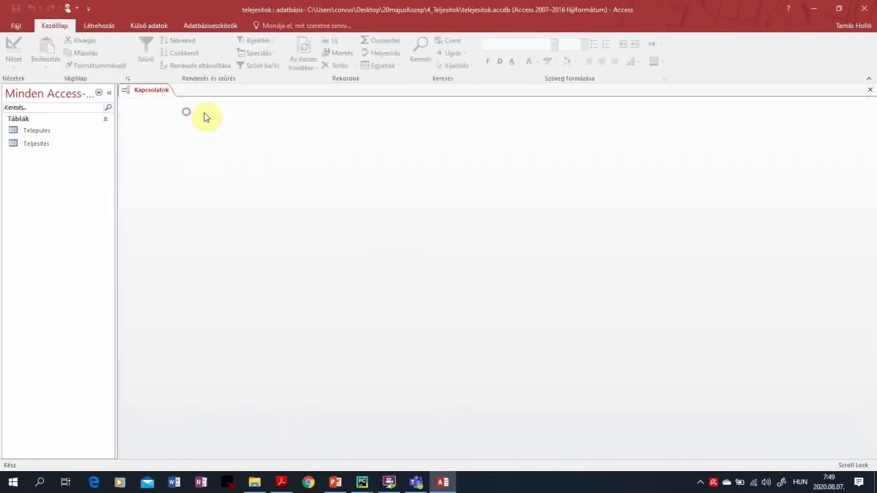
Read the query tasks in the PDF and create a query design based on the Teljesites table, enlarging its field grid area.
key(alt+Tab)
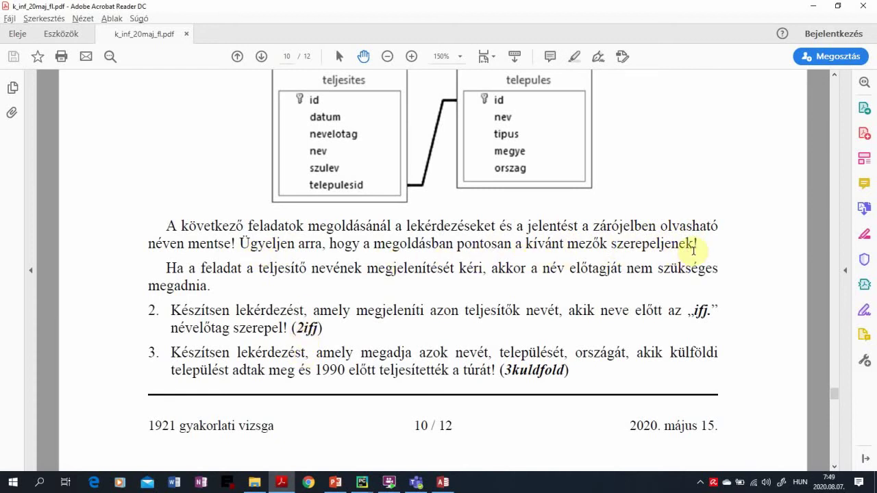
scroll(290, 274, down, 5)
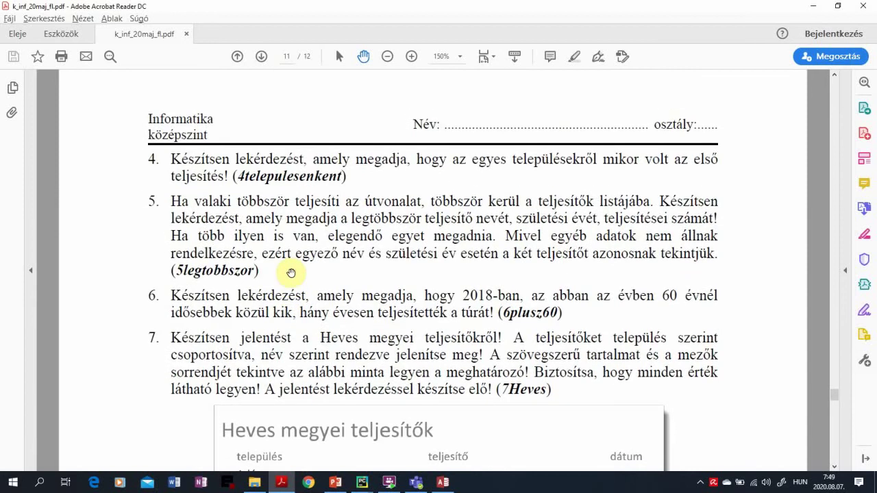
scroll(291, 273, up, 5)
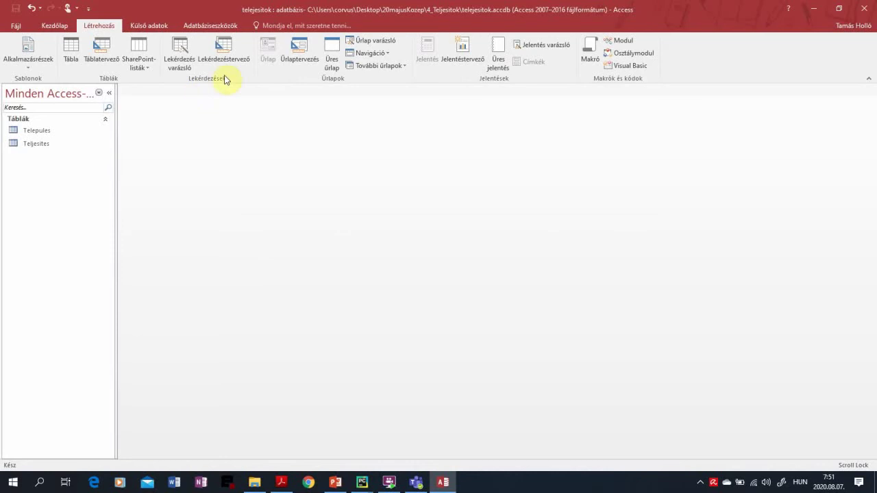
click(225, 52)
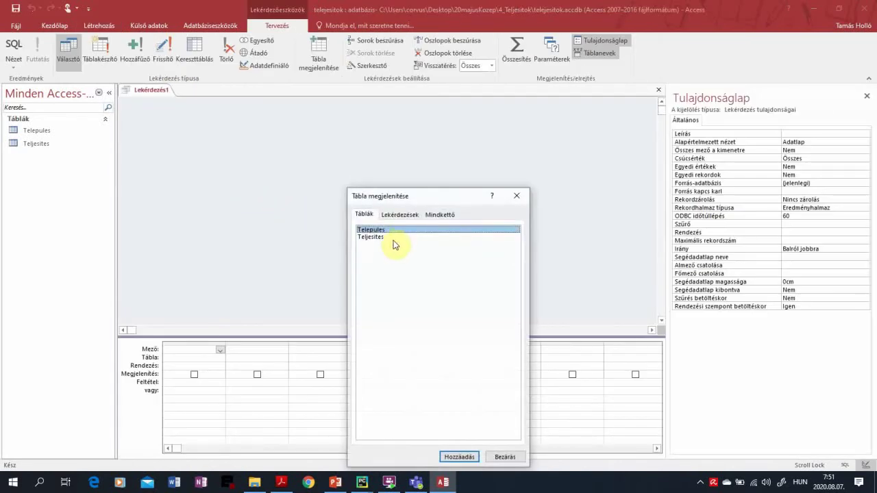
click(372, 237)
click(470, 458)
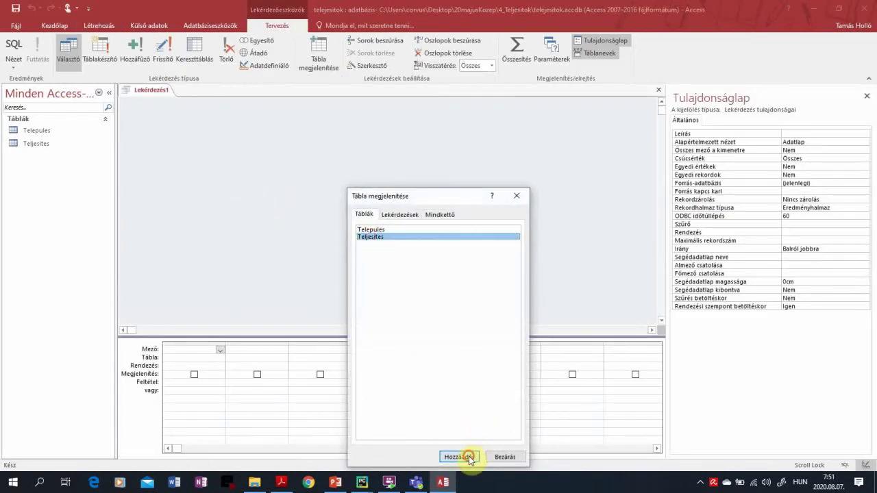
click(505, 457)
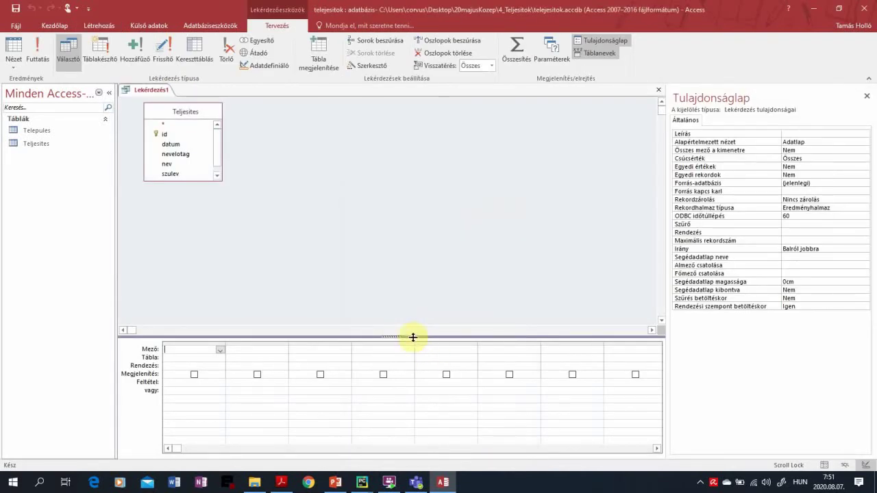
drag(413, 336, 366, 209)
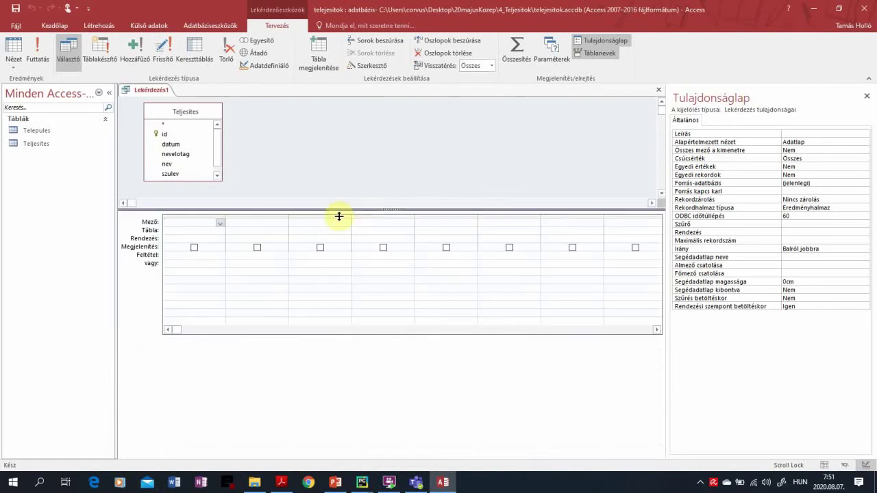
Add the nev and nevelotag fields to the query, set the nevelotag criterion to "ifj.", and preview the records.
double_click(167, 166)
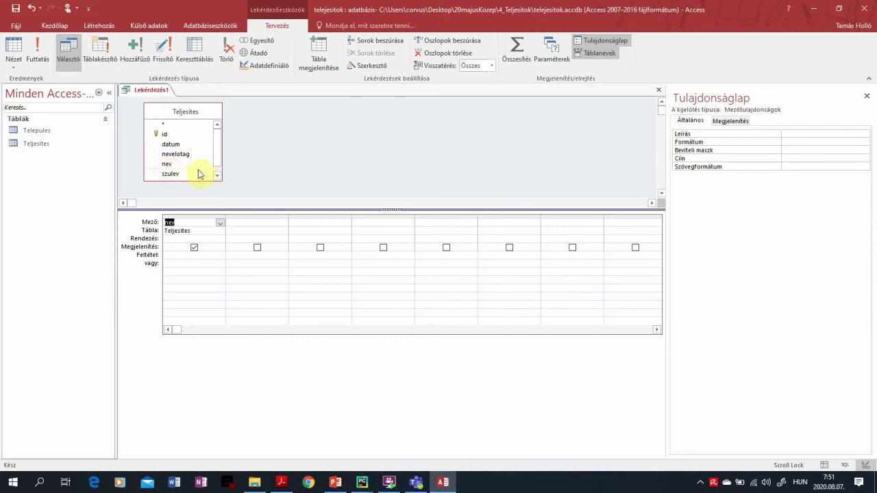
double_click(175, 153)
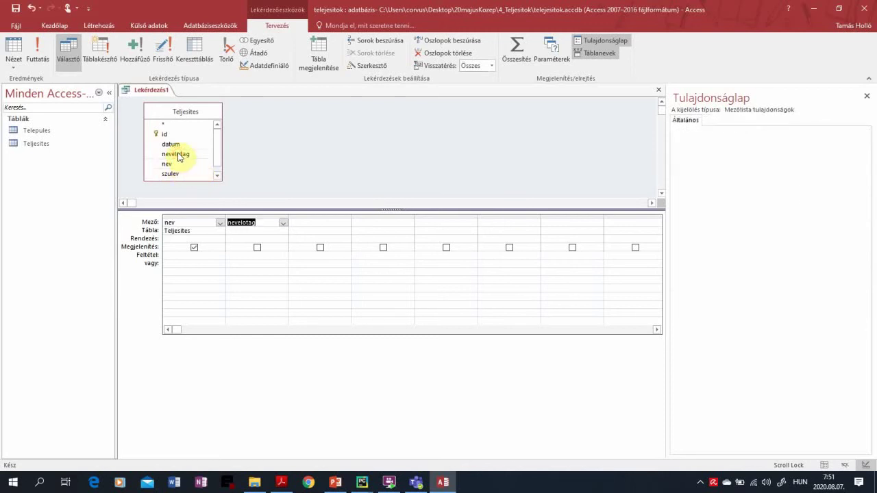
click(236, 254)
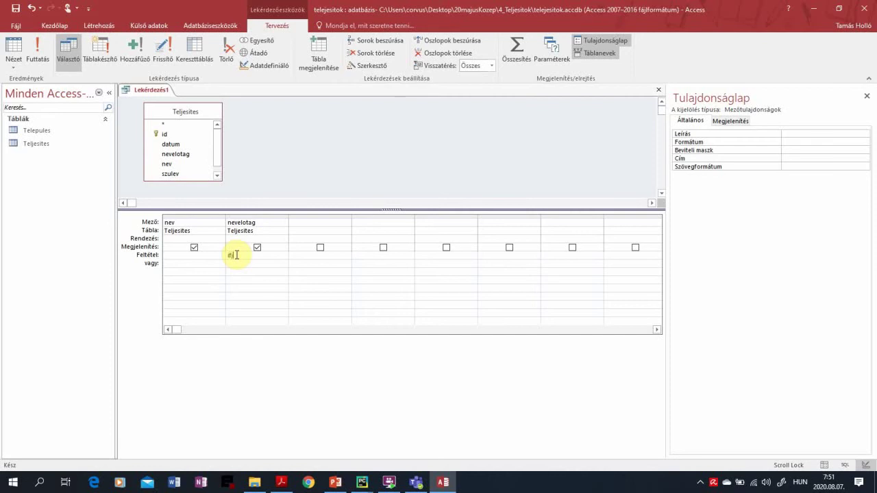
key(Return)
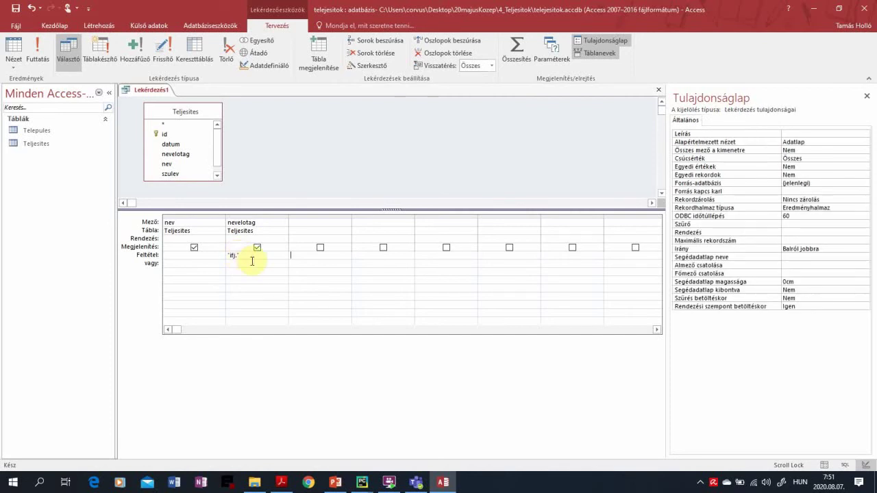
click(14, 49)
click(14, 49)
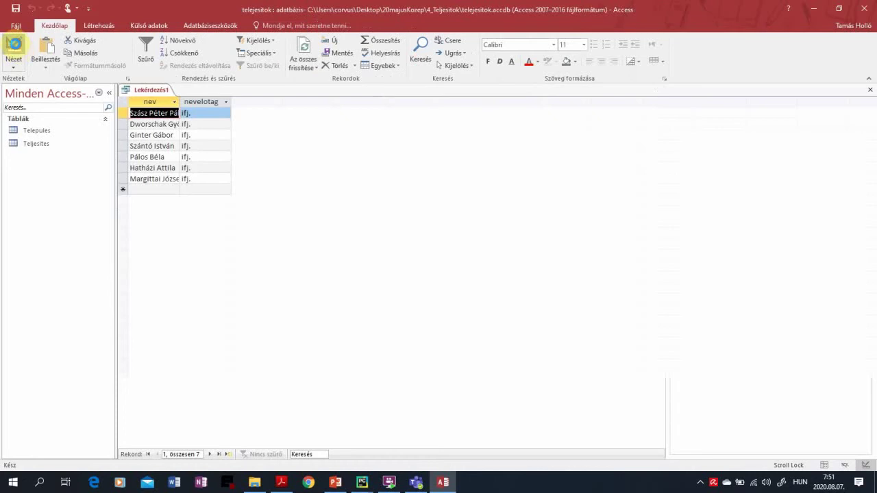
Exclude the nevelotag field from the query's displayed columns and save the query as 2ifj.
click(257, 248)
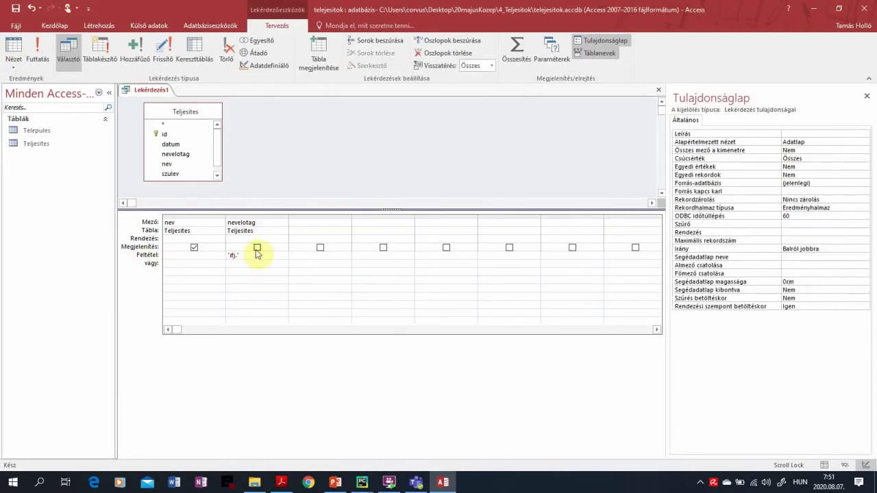
right_click(152, 90)
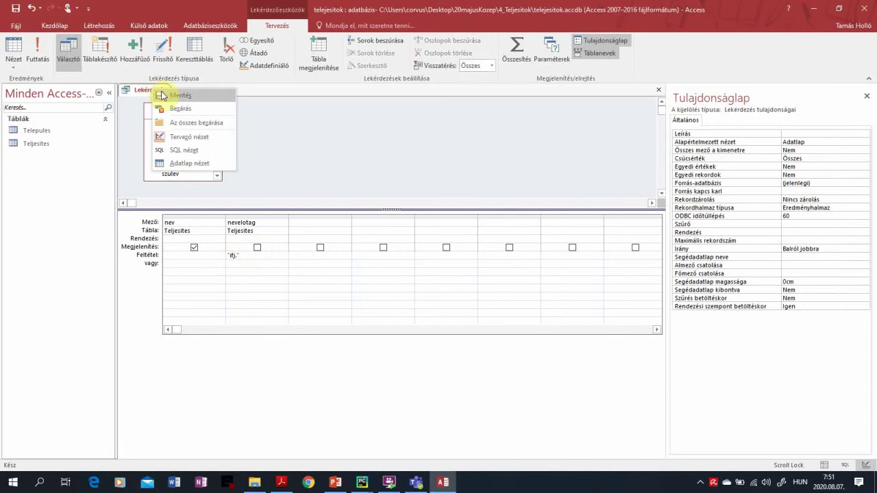
click(173, 95)
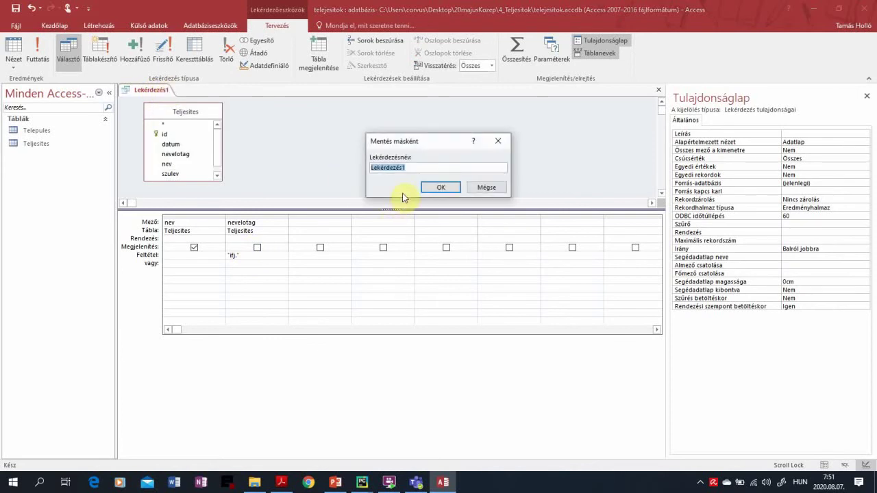
text(2ifj)
key(Return)
Save the 2ifj query design again and close it.
right_click(139, 90)
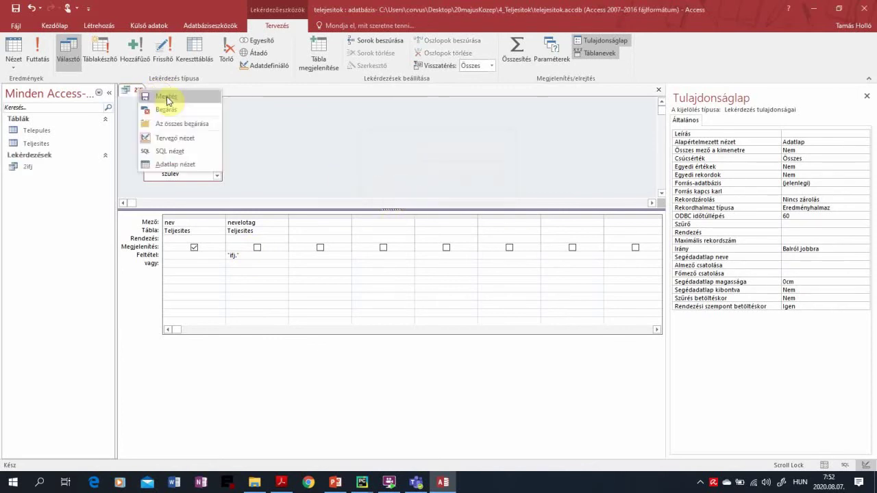
click(166, 96)
right_click(145, 95)
click(157, 111)
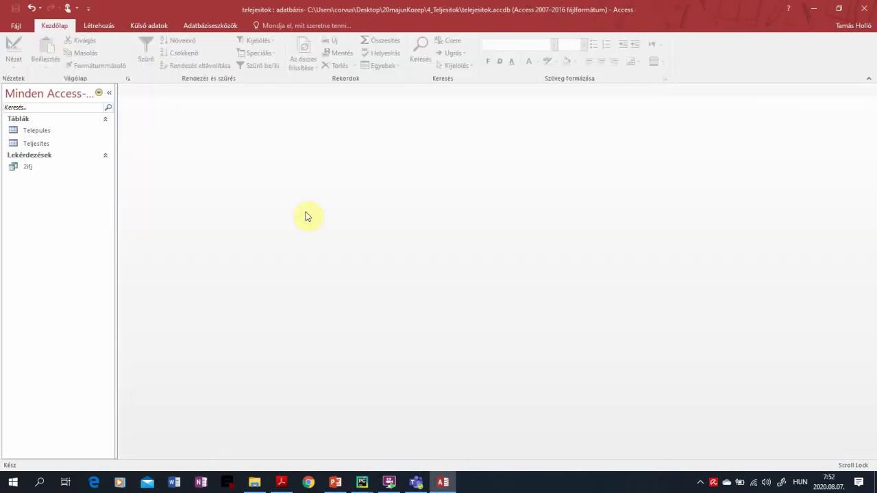
Read query task 3 in the PDF and create a query design with the Telepules and Teljesites tables, spacing the two tables apart.
key(alt+Tab)
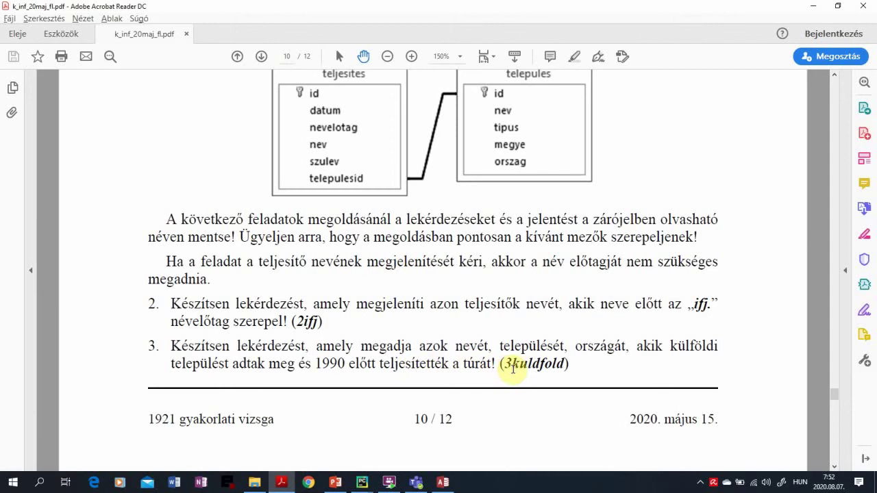
click(442, 483)
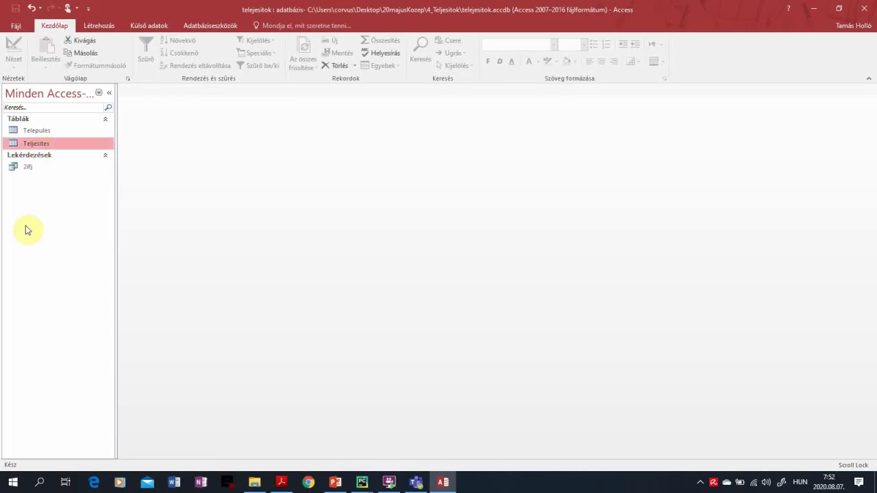
click(106, 29)
click(219, 51)
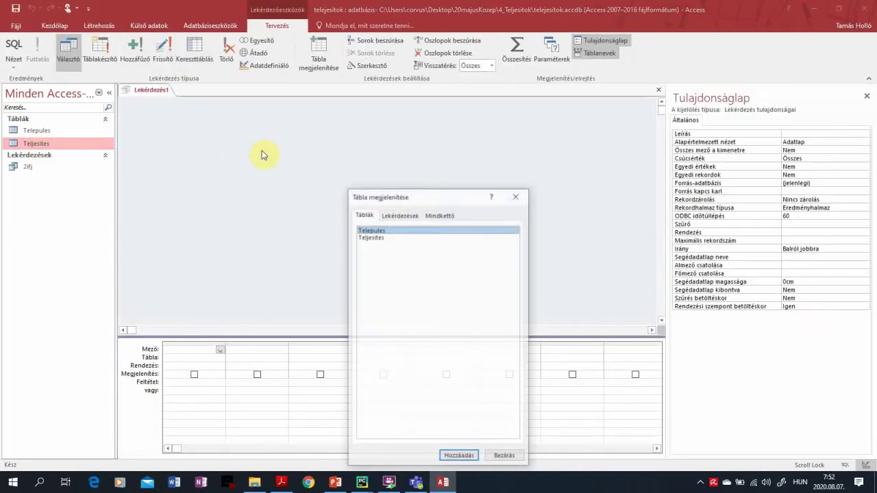
shift+click(371, 236)
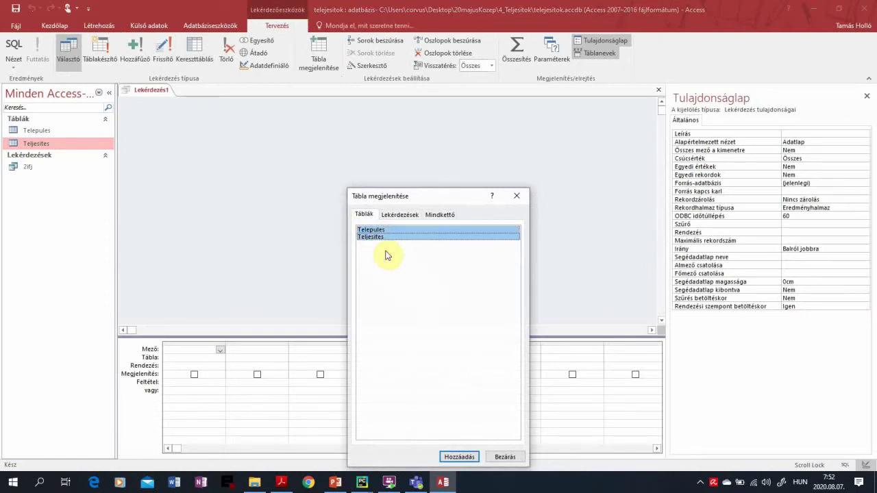
click(460, 456)
click(505, 457)
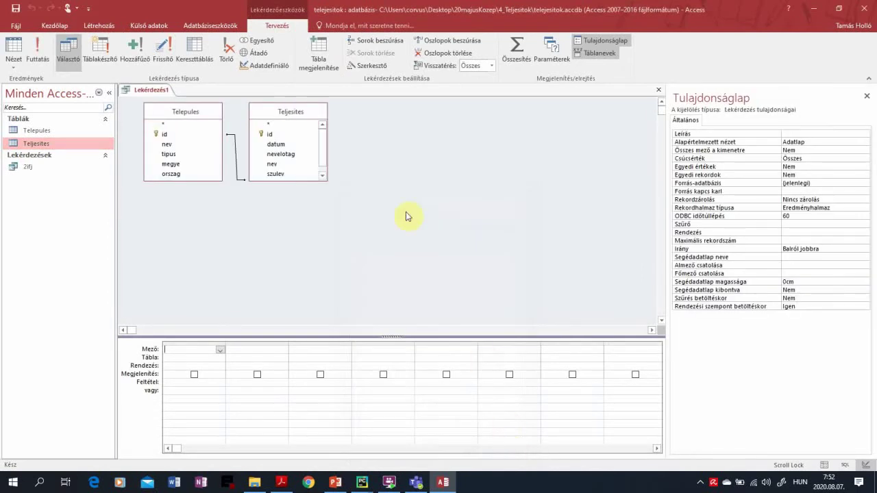
drag(284, 111, 340, 108)
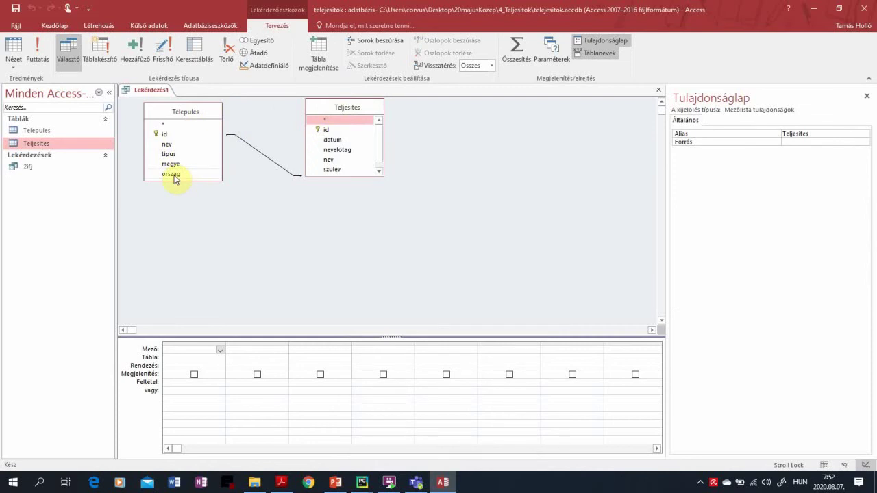
Add nev from Teljesites plus nev and orszag from Telepules to the query, lengthening both tables' field lists.
double_click(334, 159)
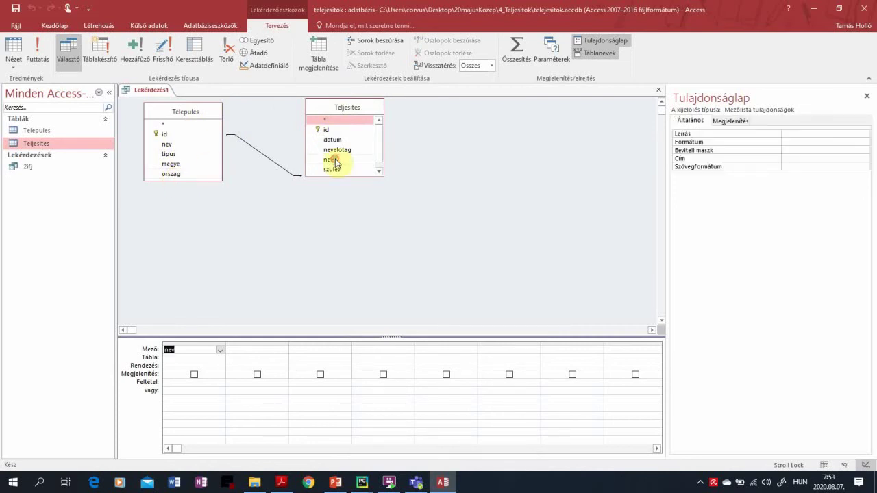
key(alt+Tab)
key(alt+Tab)
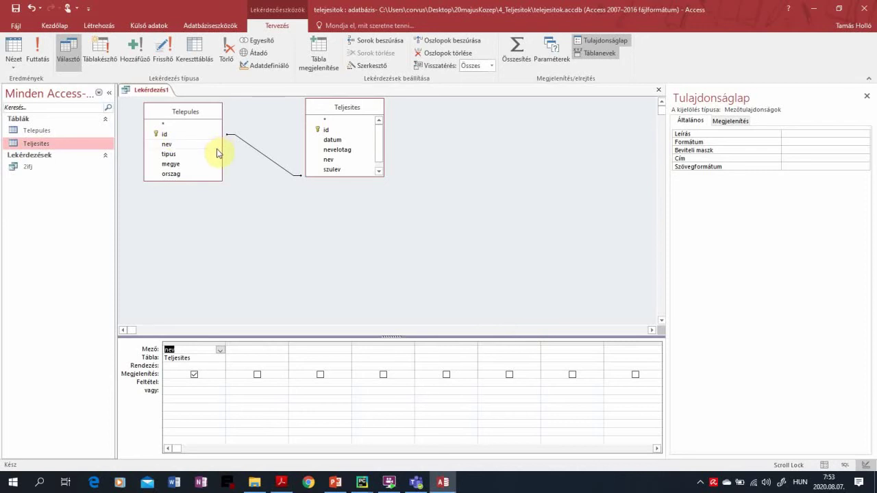
drag(196, 181, 198, 204)
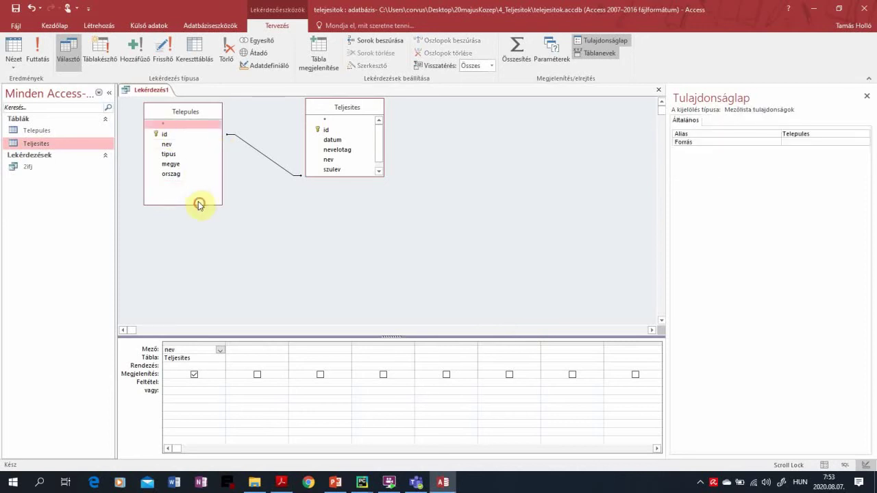
double_click(167, 146)
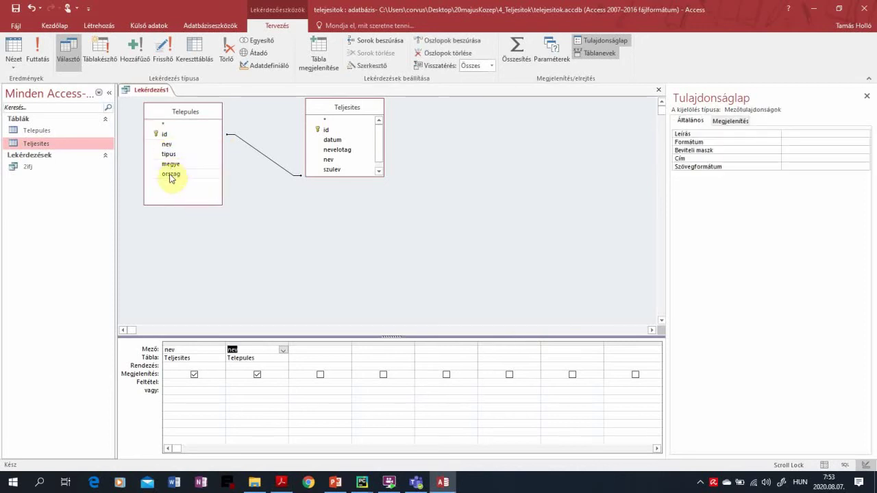
double_click(171, 174)
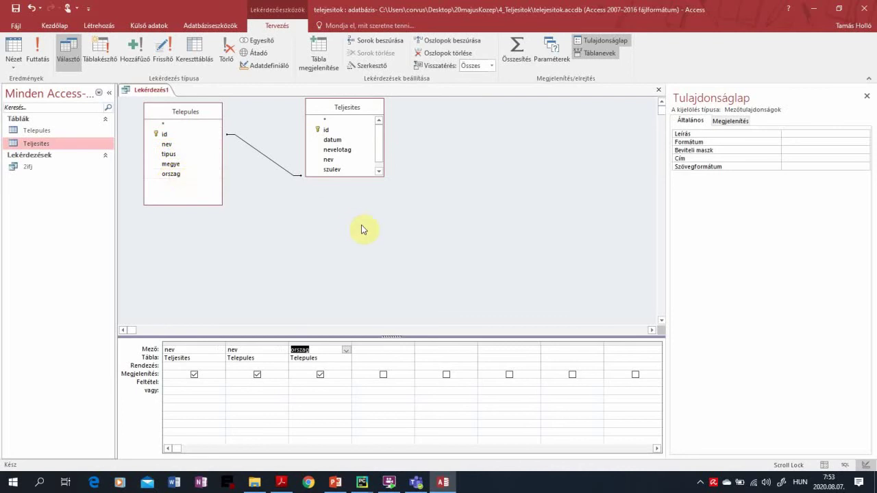
drag(346, 172, 349, 198)
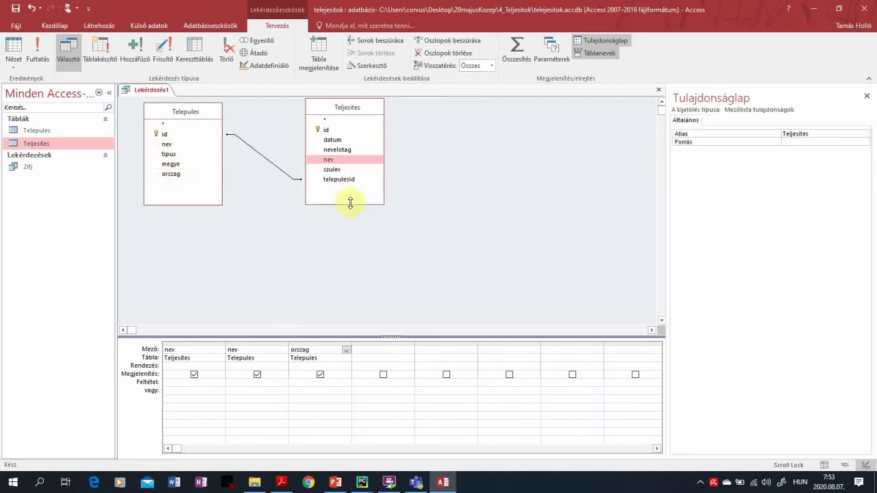
Recheck the year condition of task 3 in the PDF and add the datum field from Teljesites once, removing any duplicate column.
key(alt+Tab)
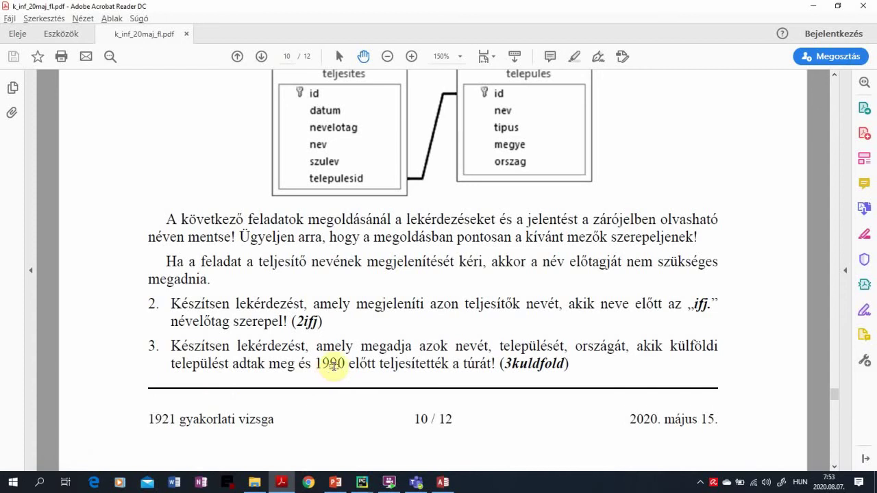
key(alt+Tab)
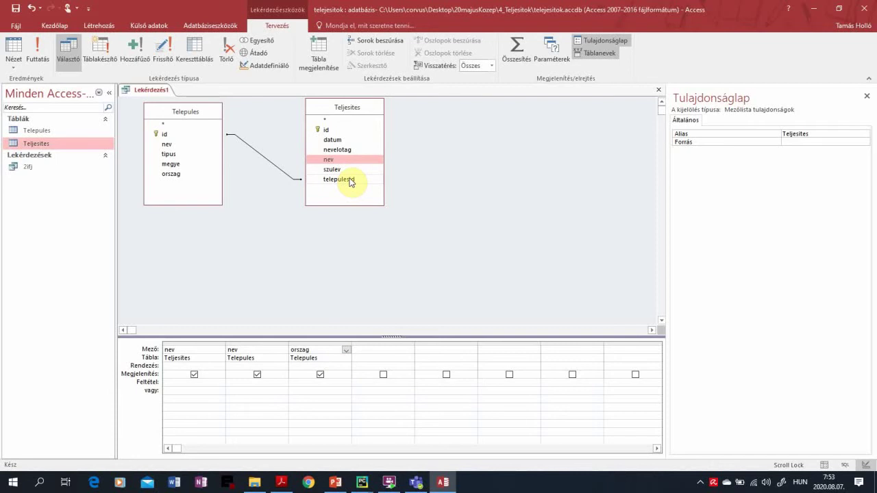
double_click(332, 140)
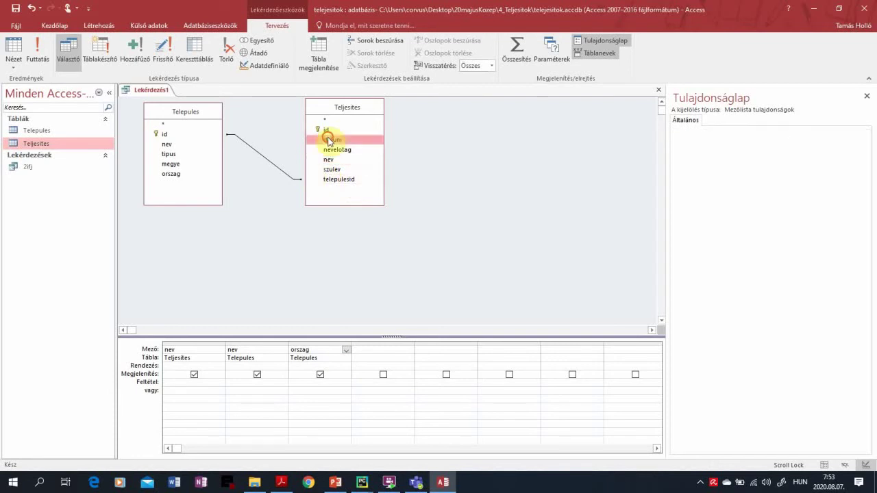
double_click(332, 139)
click(453, 343)
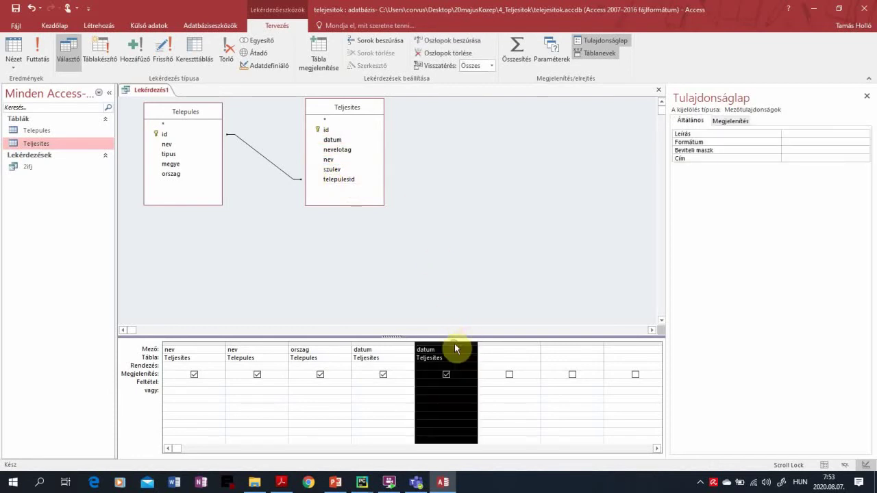
key(Delete)
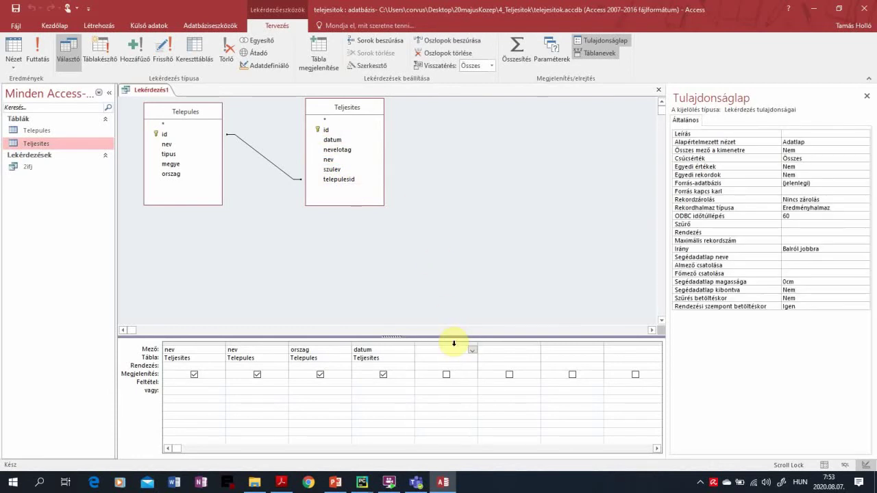
Set the criterion of the datum field to <=#1989-12-31#.
click(354, 387)
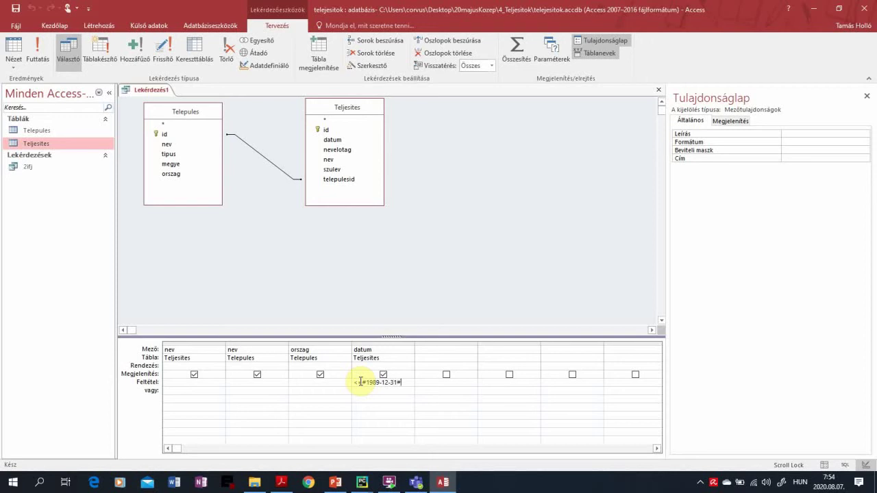
key(Return)
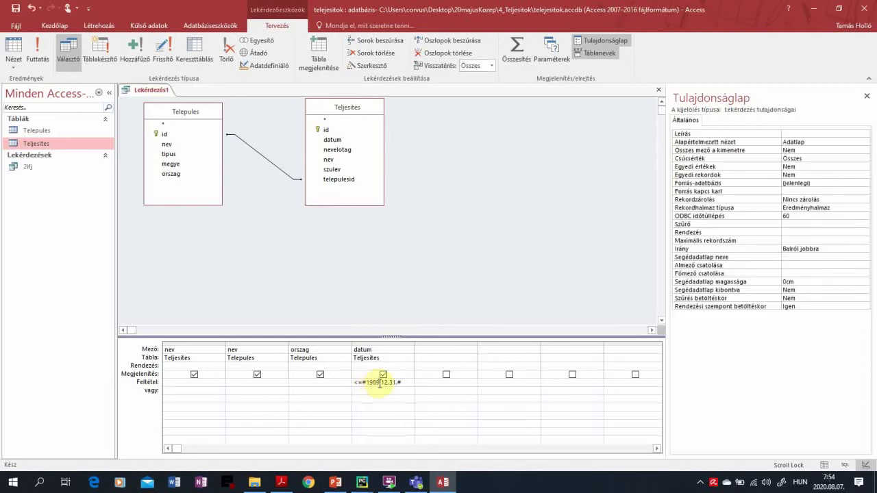
click(380, 383)
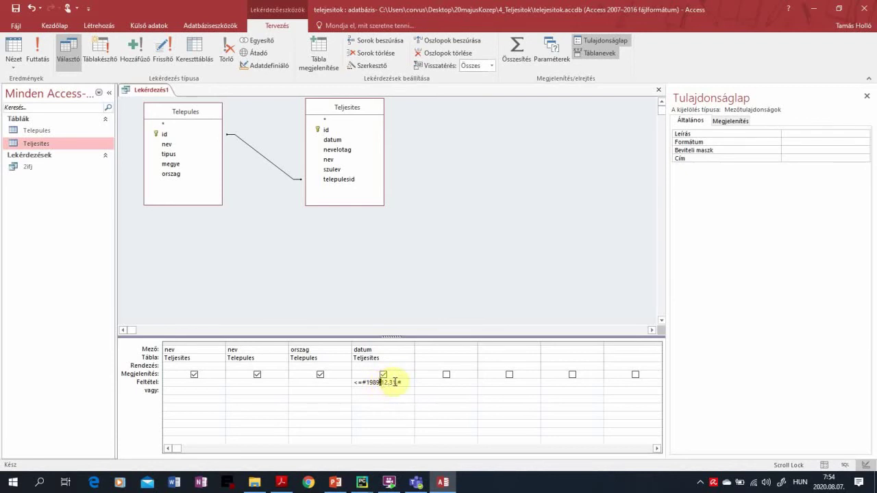
Check in the PDF's field descriptions and in the Telepules table how orszag is filled in for Hungarian and foreign settlements.
click(329, 383)
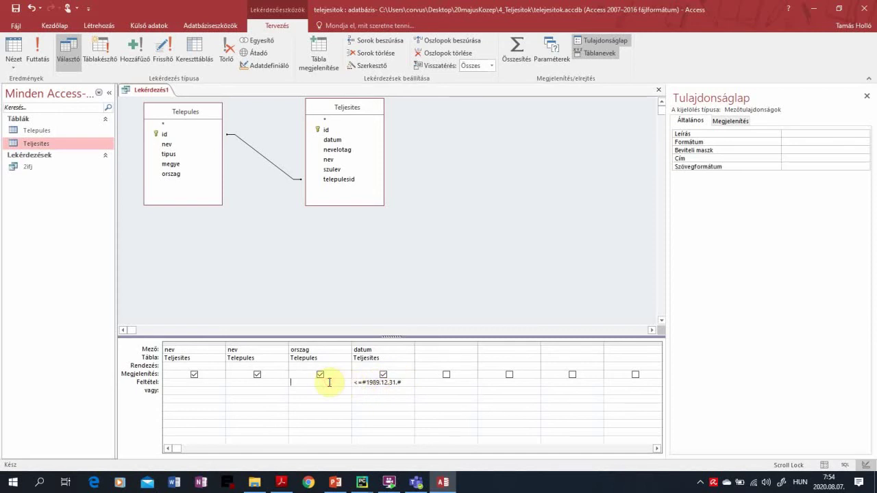
double_click(34, 130)
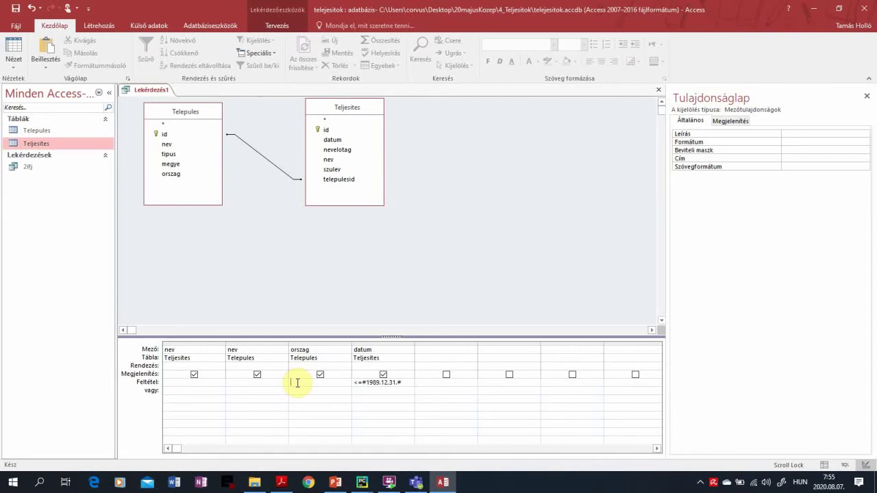
click(281, 483)
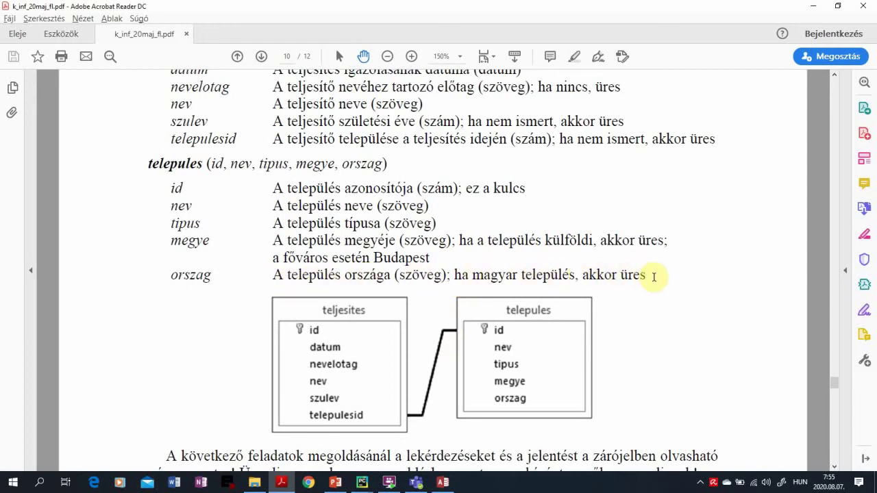
key(alt+Tab)
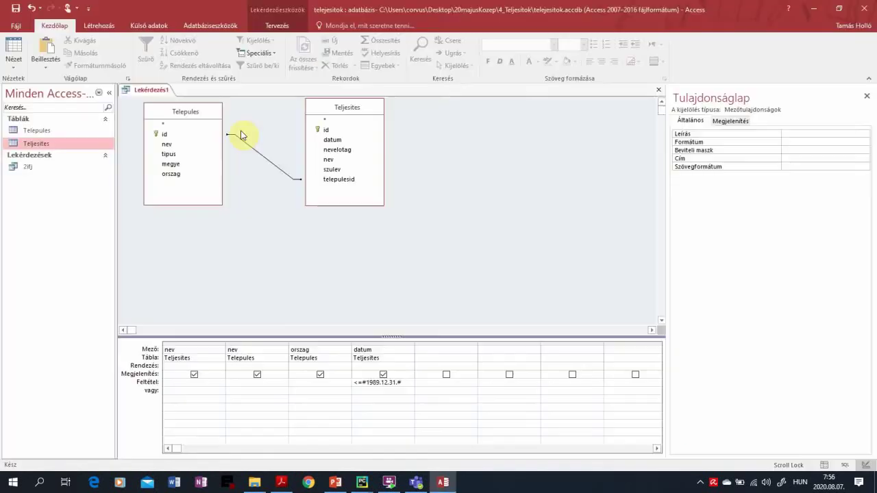
double_click(23, 131)
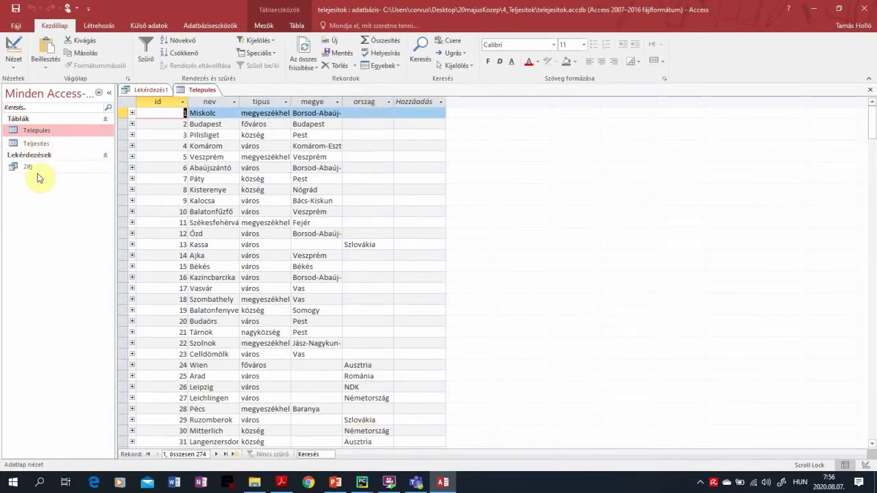
click(148, 89)
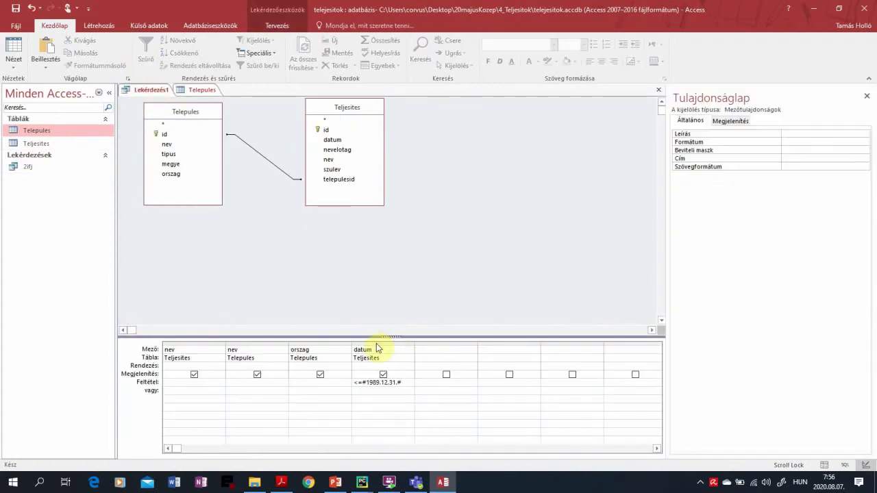
Set the criterion of the orszag field in the query to Not Is Null.
click(301, 382)
text(no)
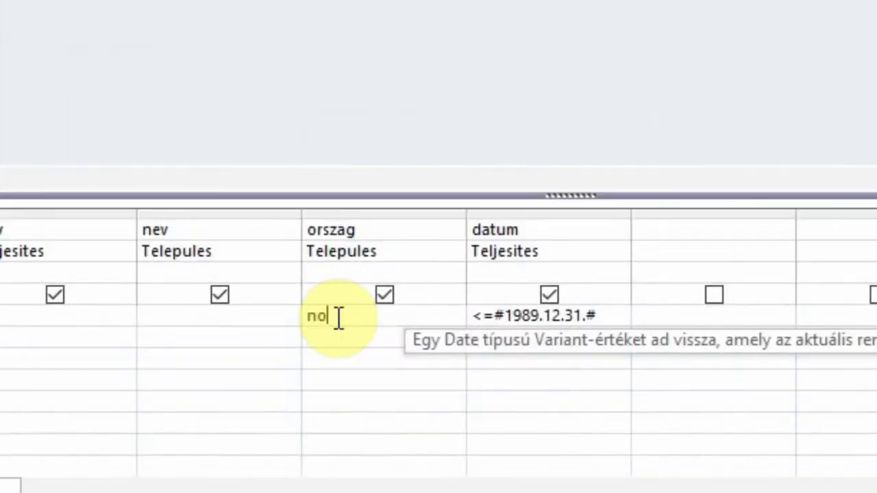
text(t )
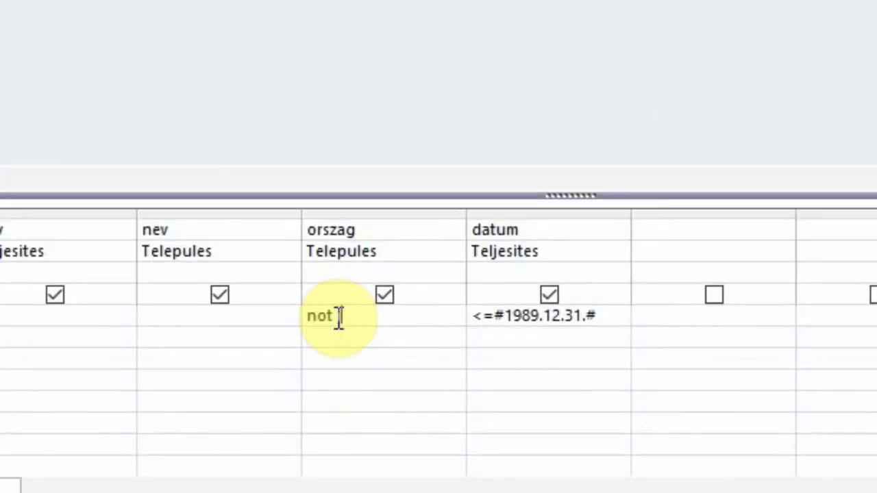
text(i)
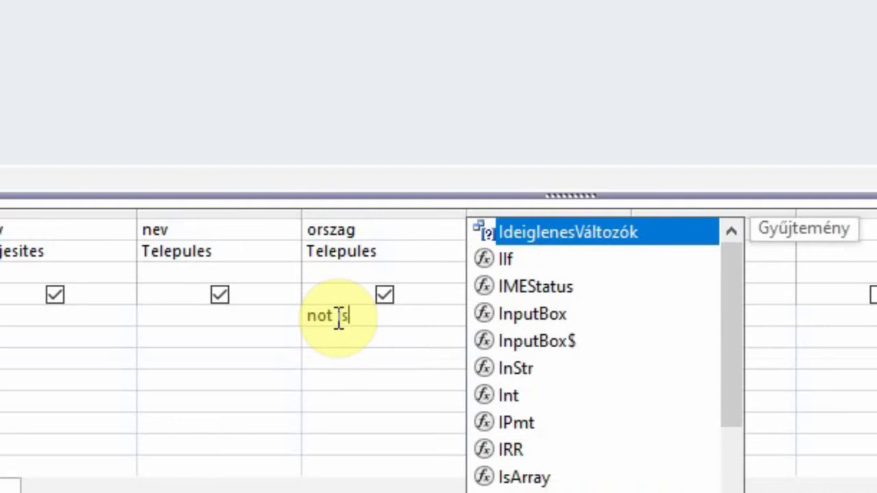
text(s)
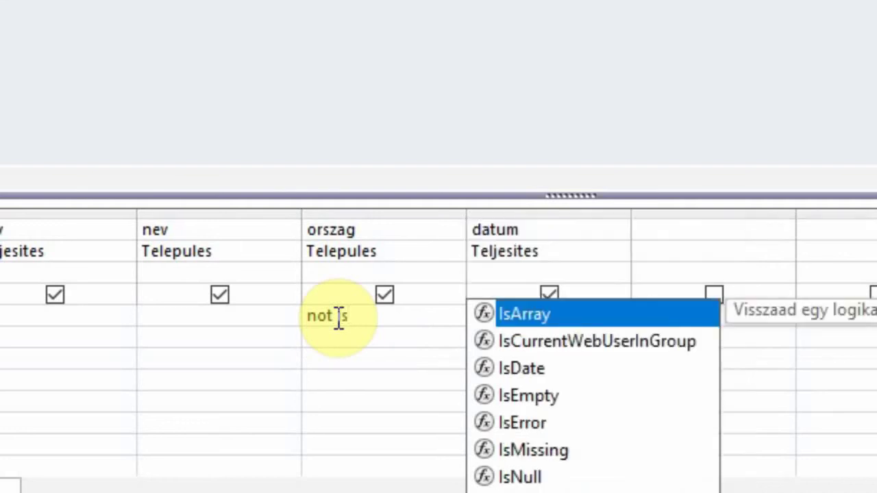
text( null)
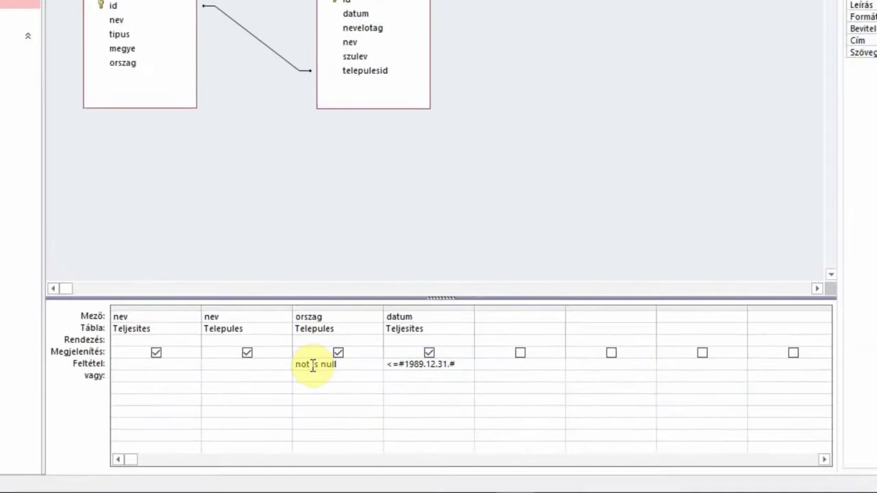
key(Tab)
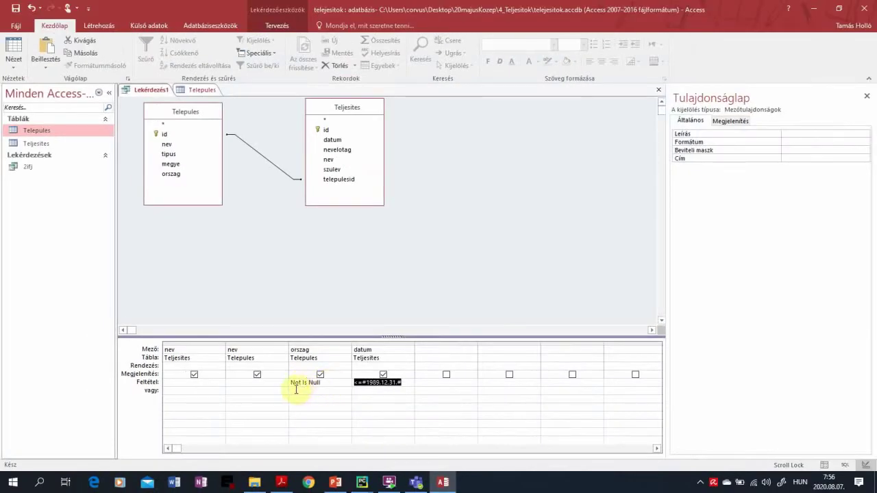
drag(333, 381, 286, 383)
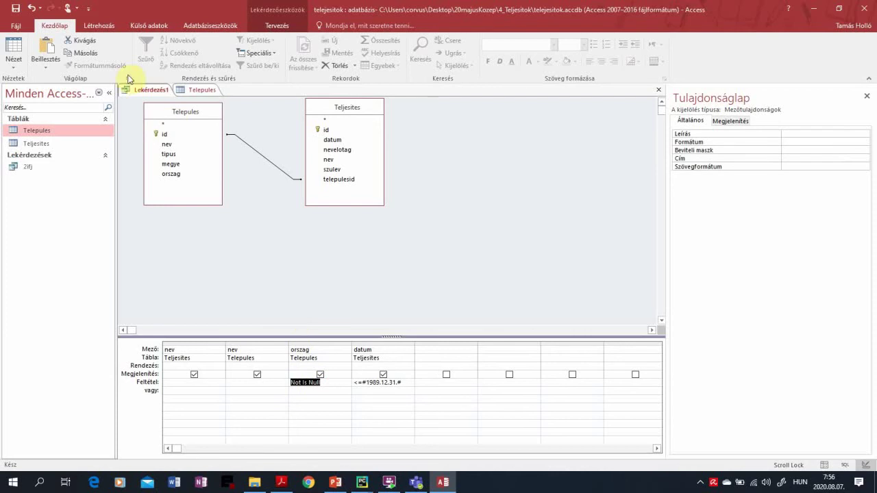
Preview the query's records and exclude the datum field from the displayed output.
click(13, 46)
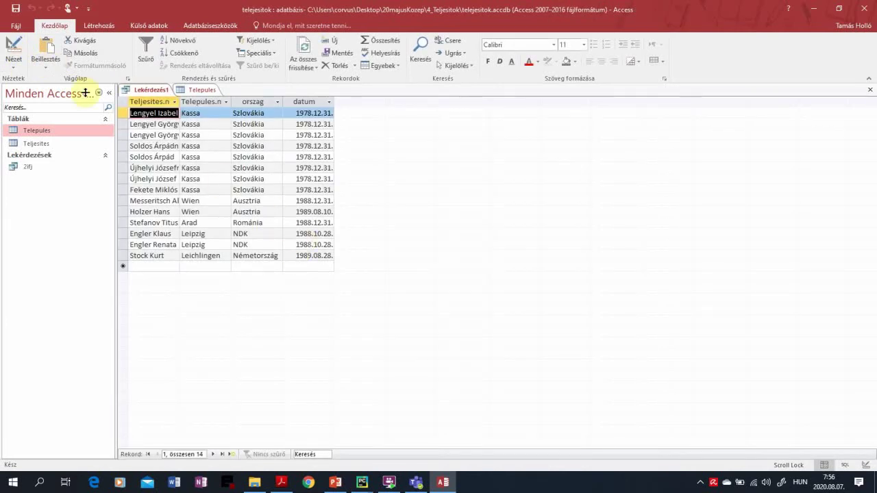
click(14, 46)
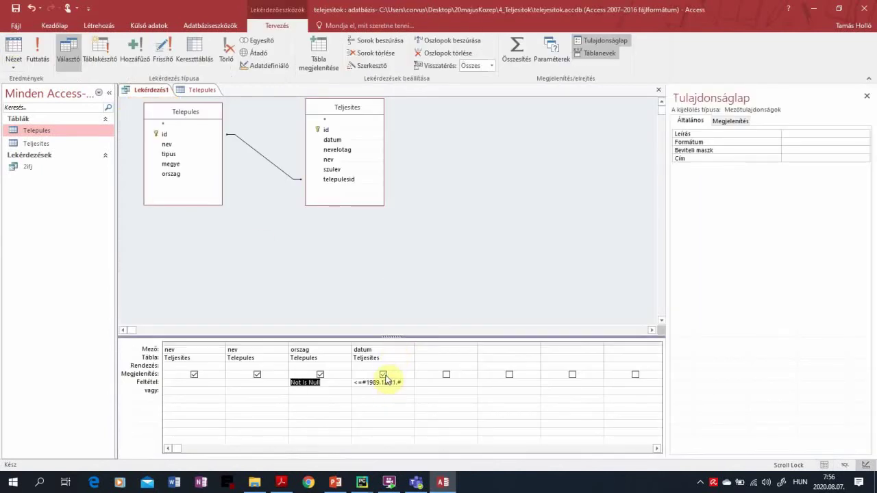
click(383, 374)
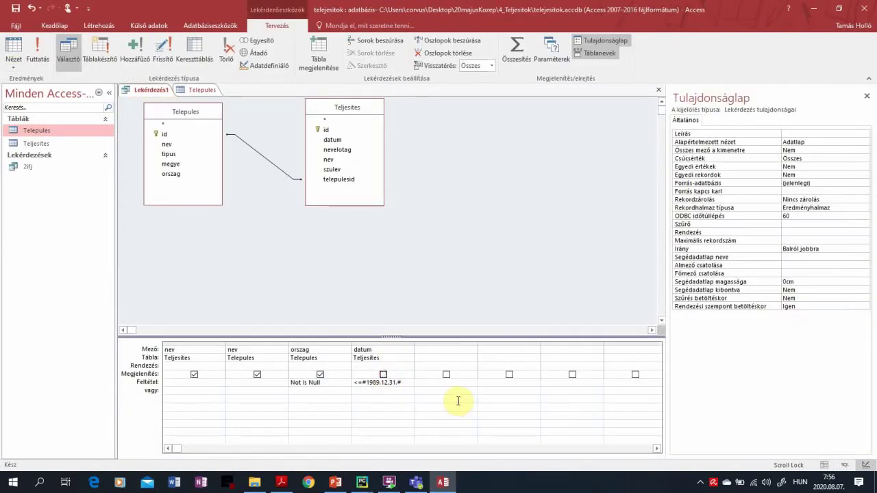
Recheck the wording of task 3 in the PDF and save the query as 3kulfold.
key(alt+Tab)
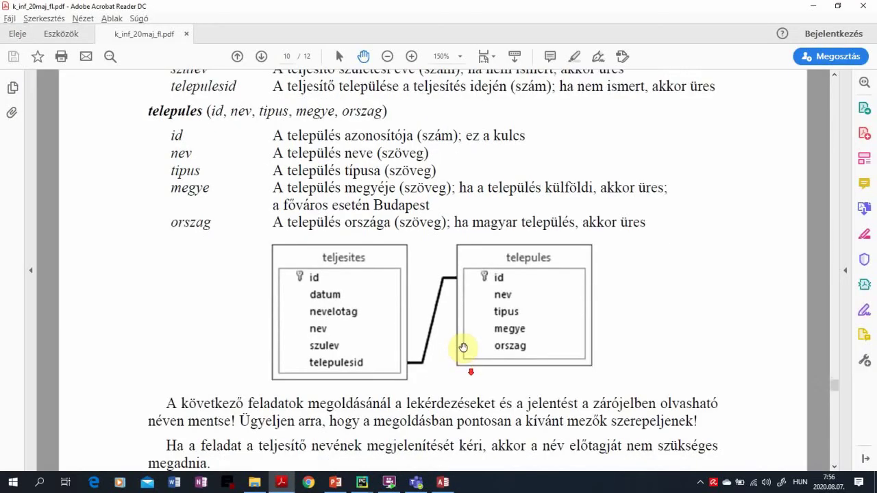
scroll(463, 347, down, 3)
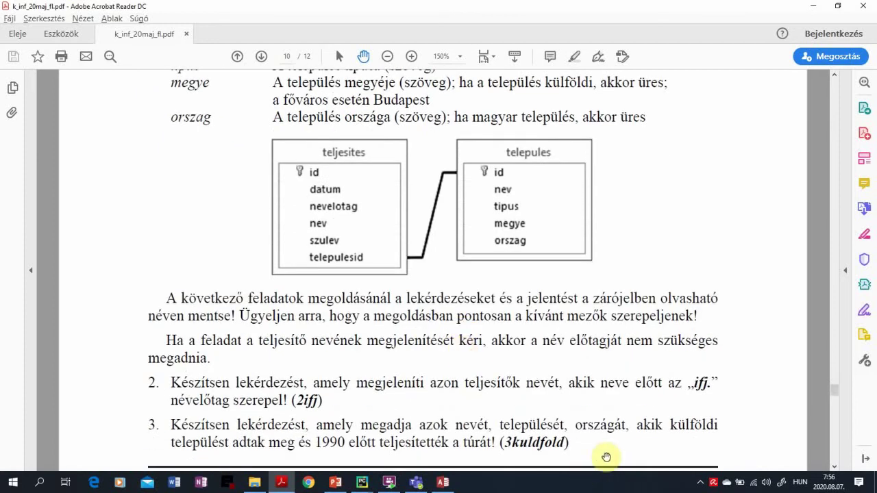
key(alt+Tab)
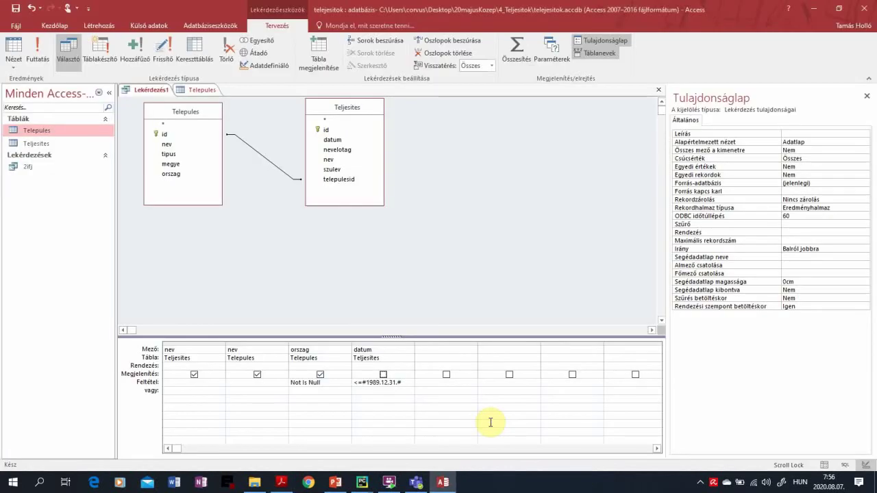
right_click(157, 91)
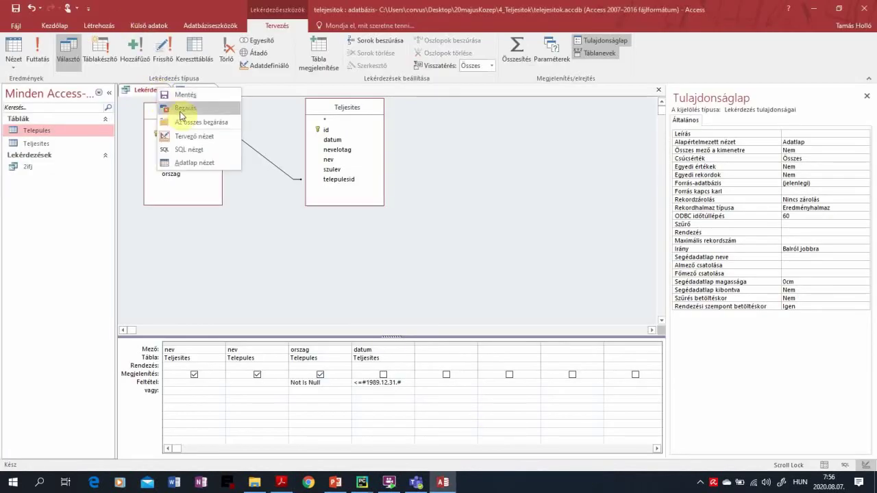
click(183, 95)
text(3kulfold)
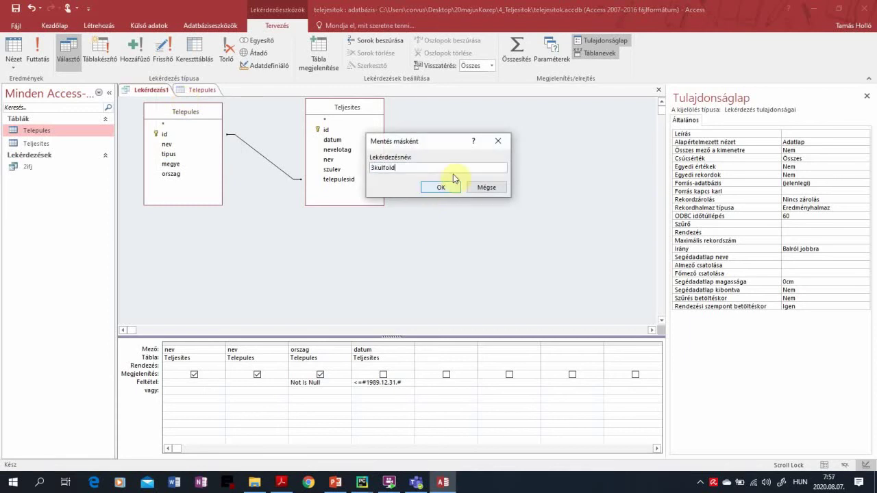
click(443, 187)
Close the Telepules table and the 3kulfold query.
right_click(178, 89)
click(199, 111)
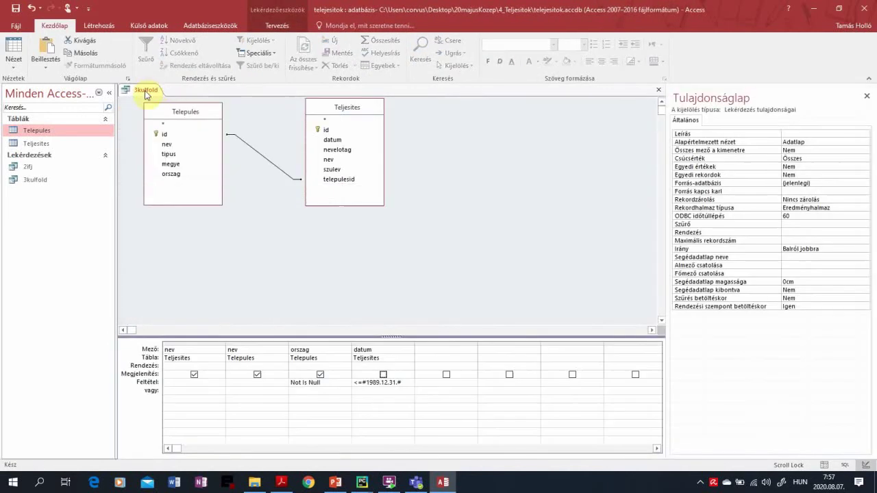
right_click(161, 91)
click(167, 112)
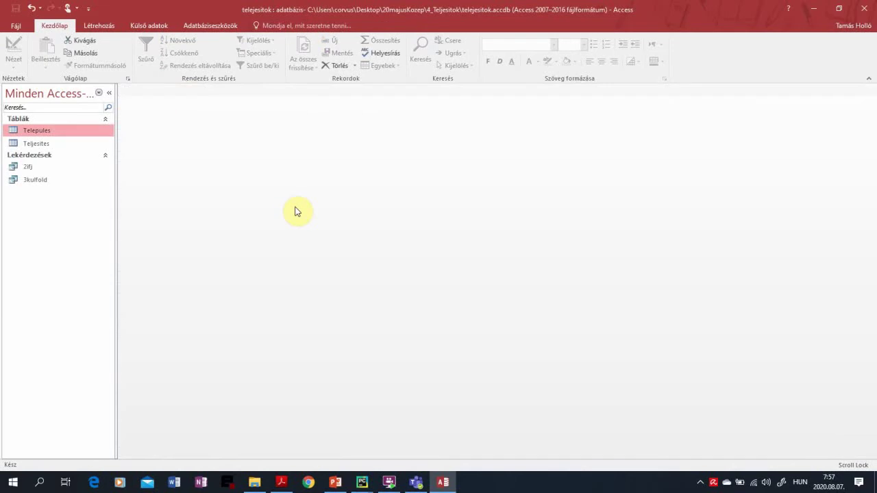
Read query task 4 in the PDF and create a query design with the Telepules and Teljesites tables.
key(alt+Tab)
scroll(290, 204, down, 5)
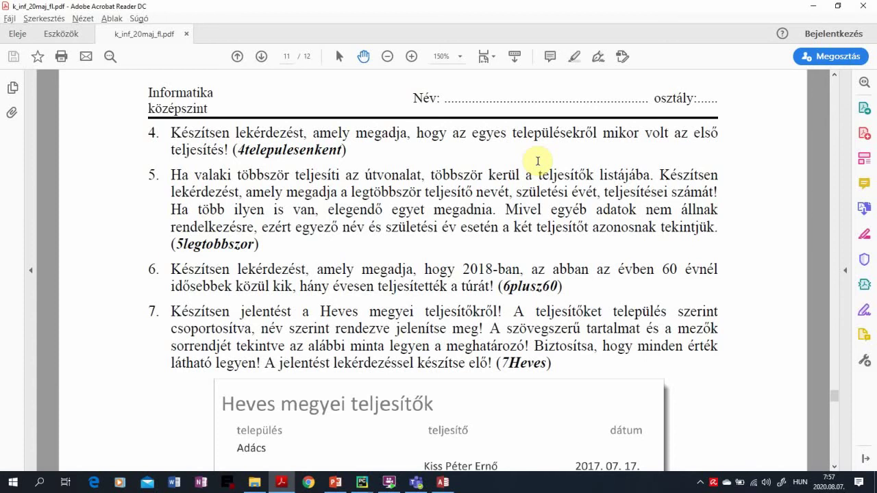
key(alt+Tab)
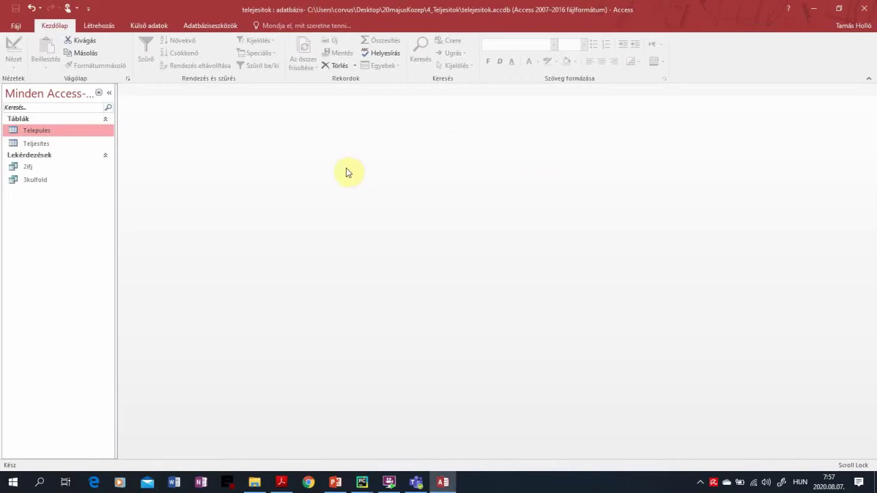
click(100, 25)
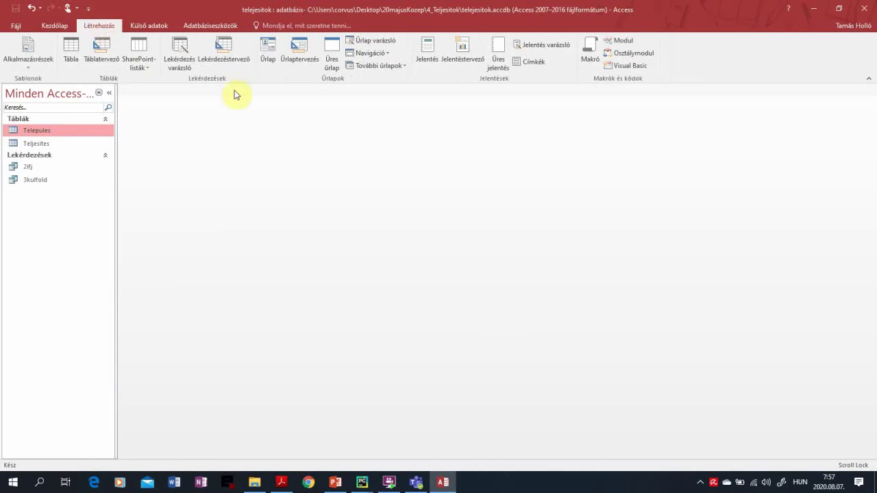
click(223, 52)
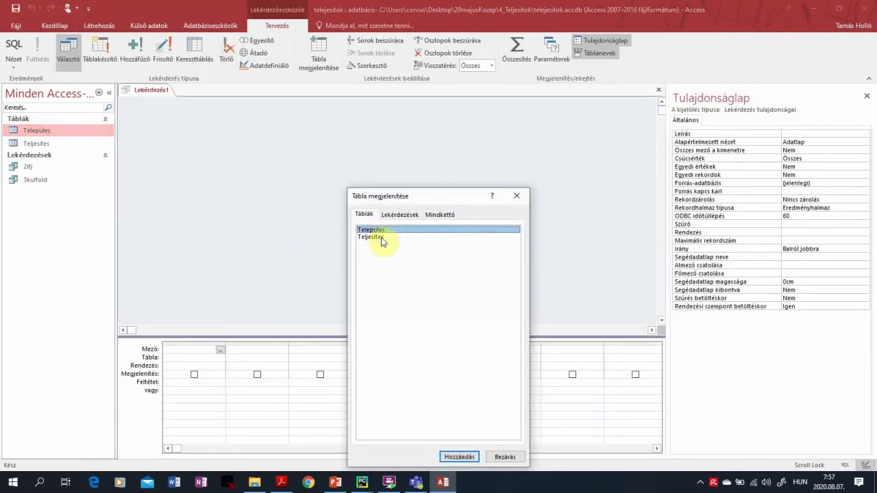
shift+click(382, 238)
click(458, 456)
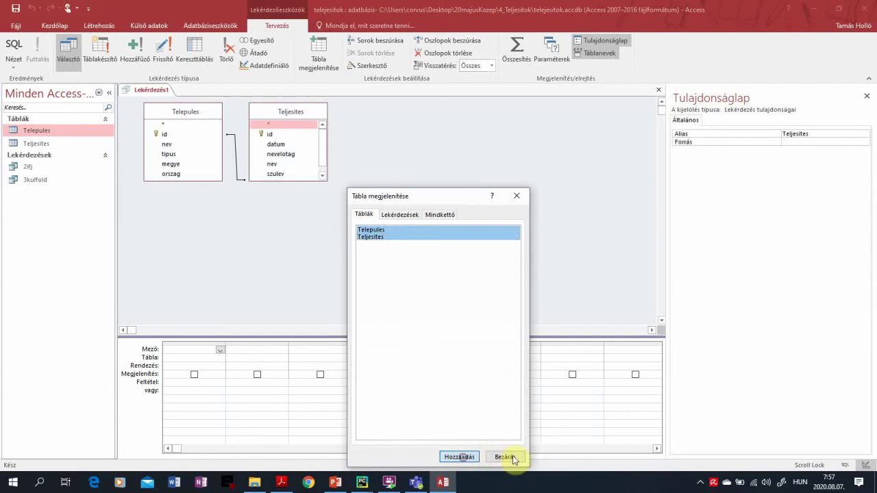
click(507, 457)
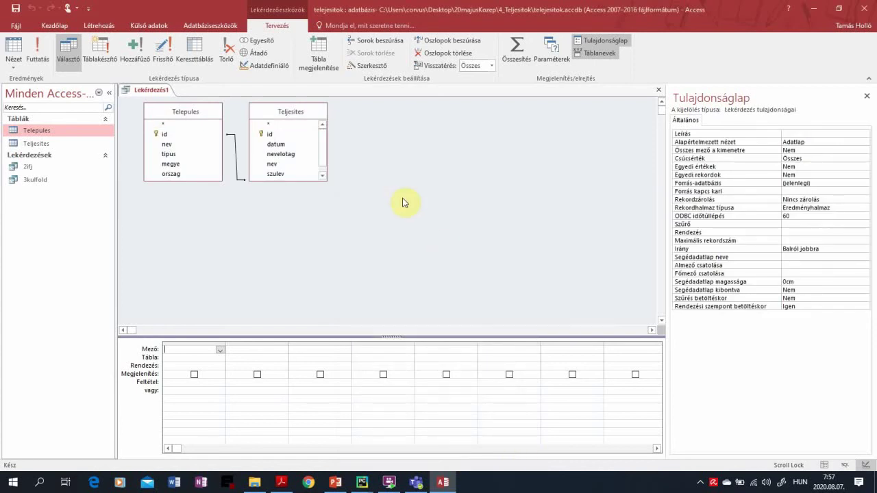
Add nev from Telepules and datum from Teljesites to the query, preview the records, and turn on totals with Group By.
double_click(167, 144)
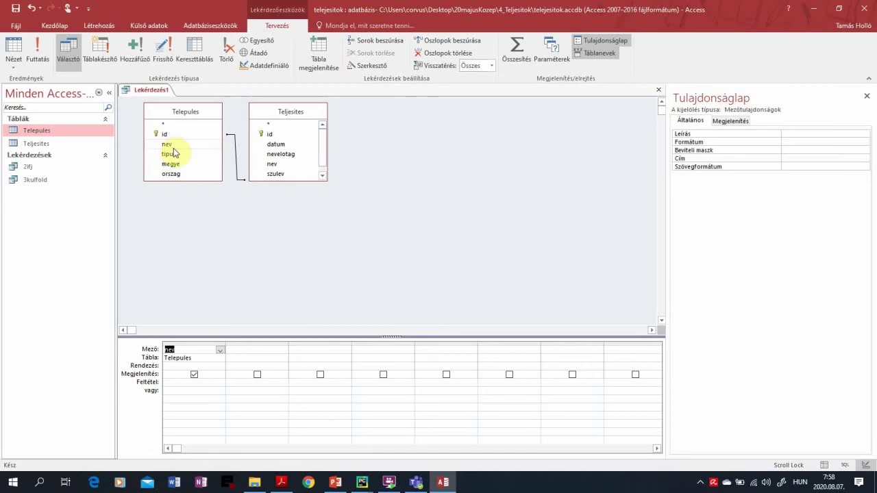
click(277, 145)
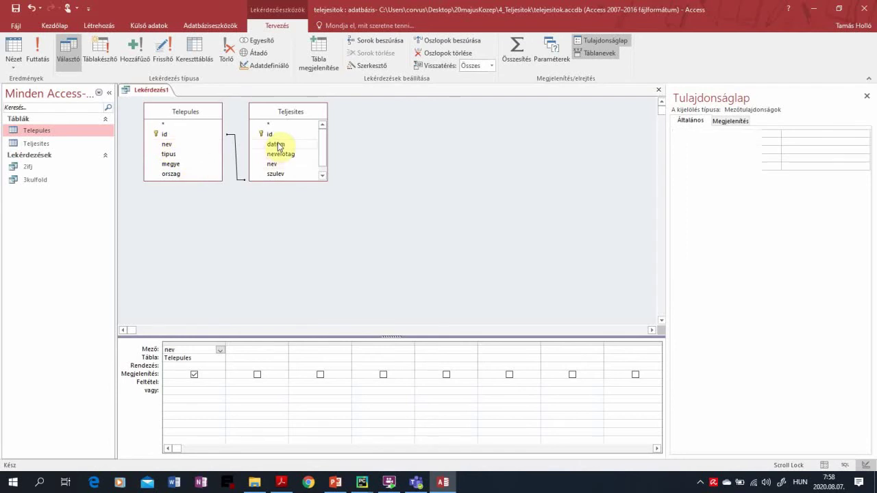
double_click(278, 145)
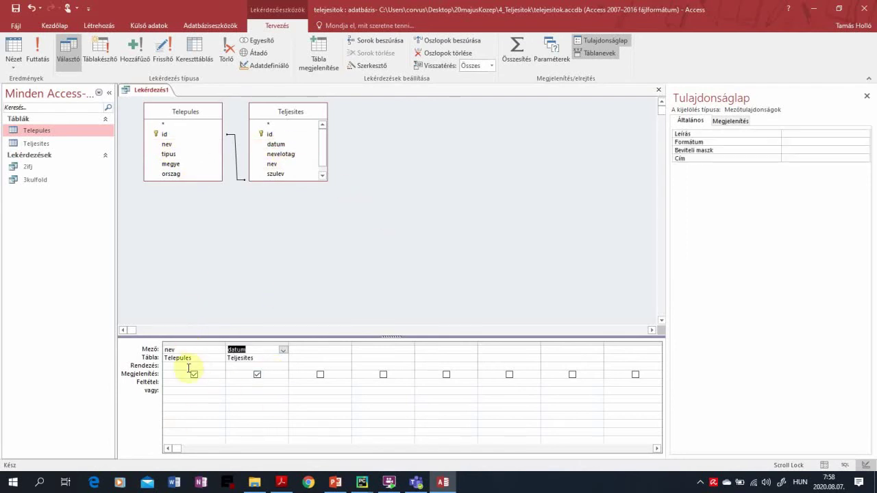
click(14, 48)
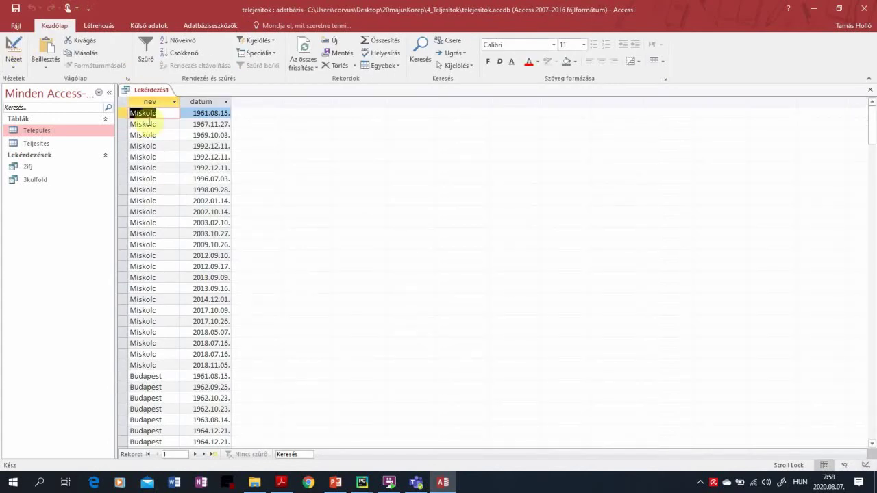
click(15, 49)
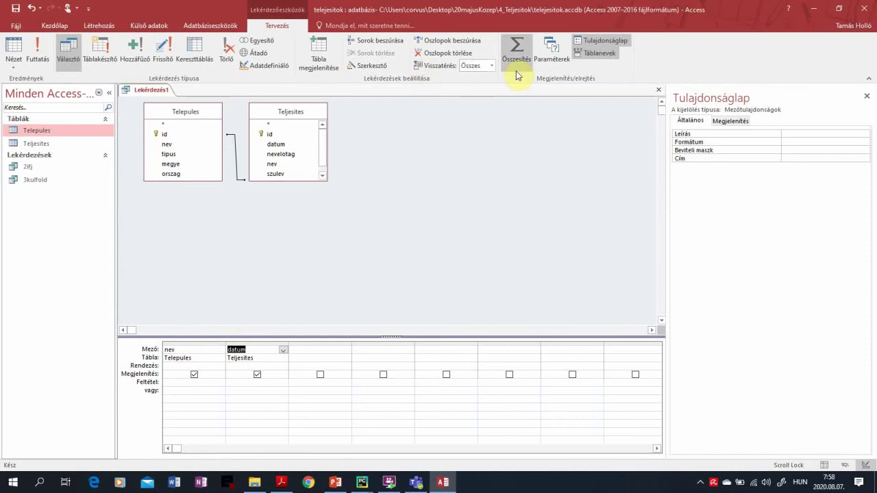
click(519, 48)
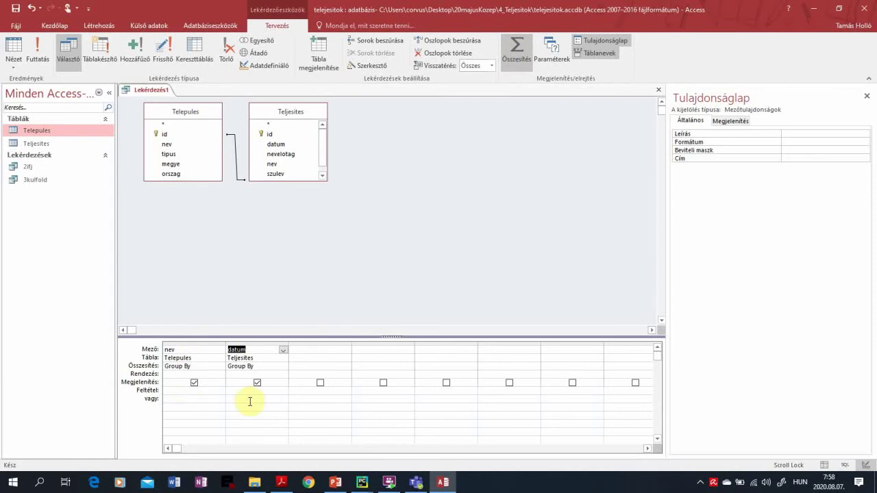
Set the datum column's total to Min, preview the grouped records, and return to the query design.
click(282, 366)
click(271, 398)
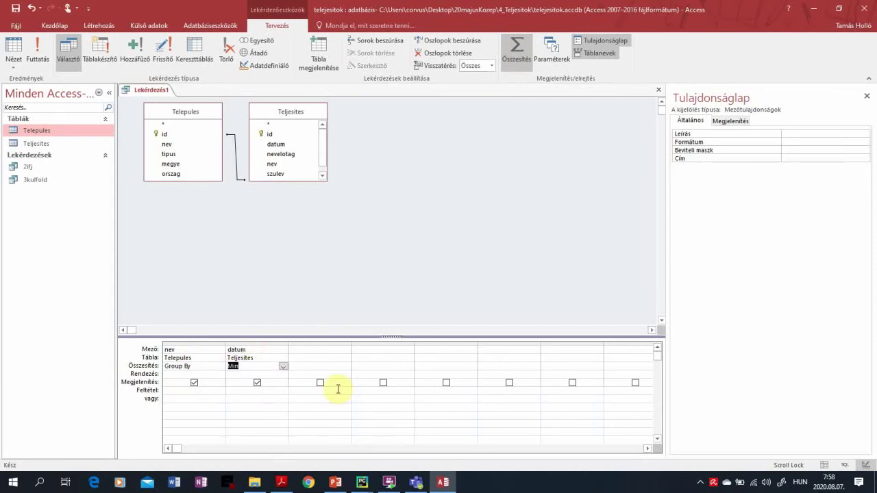
click(15, 45)
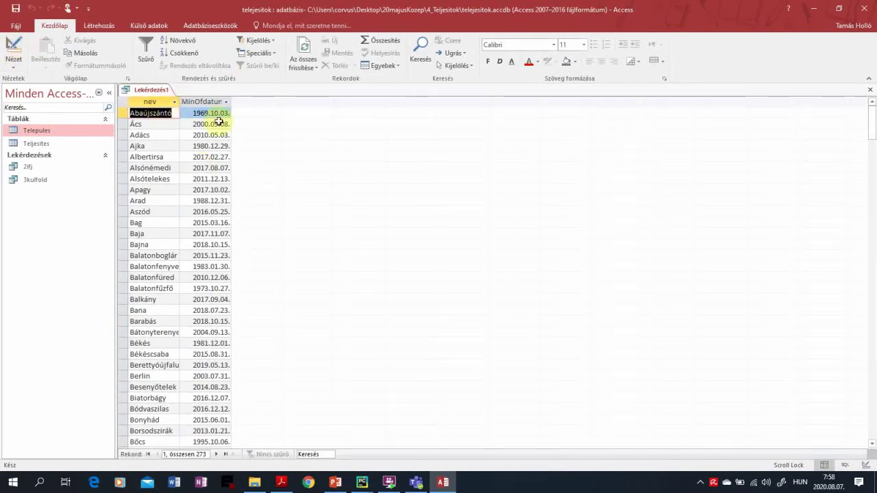
scroll(162, 113, down, 20)
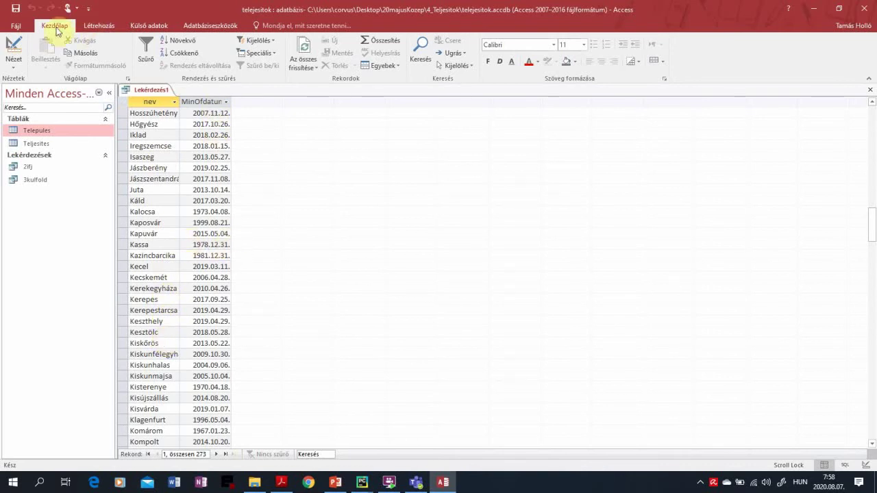
click(12, 46)
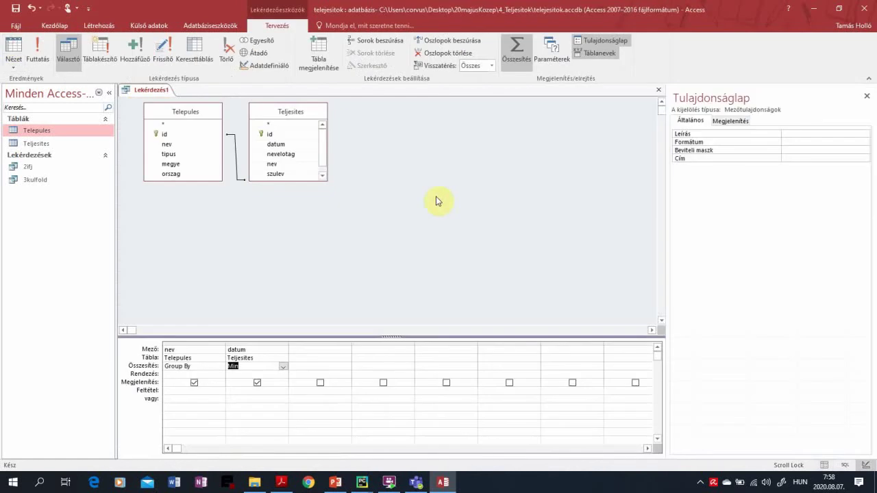
Save the query as 4telepulesenkent and close it.
right_click(152, 89)
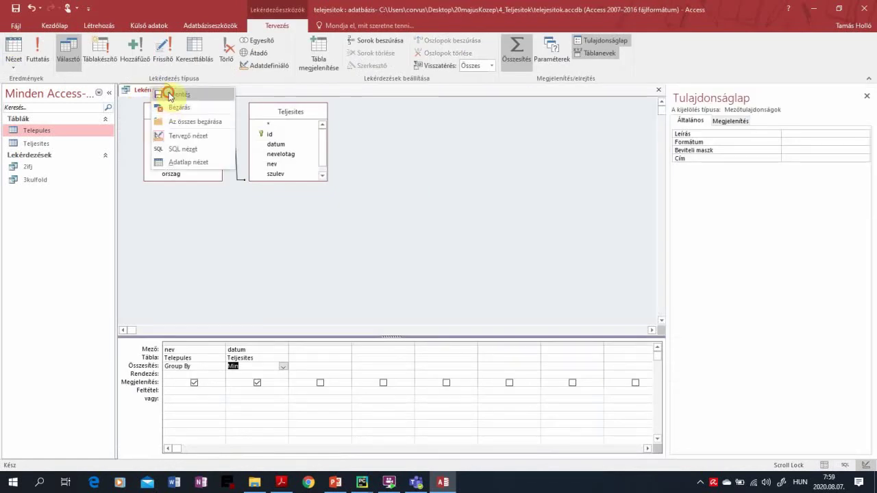
click(172, 94)
text(4telepulesenk)
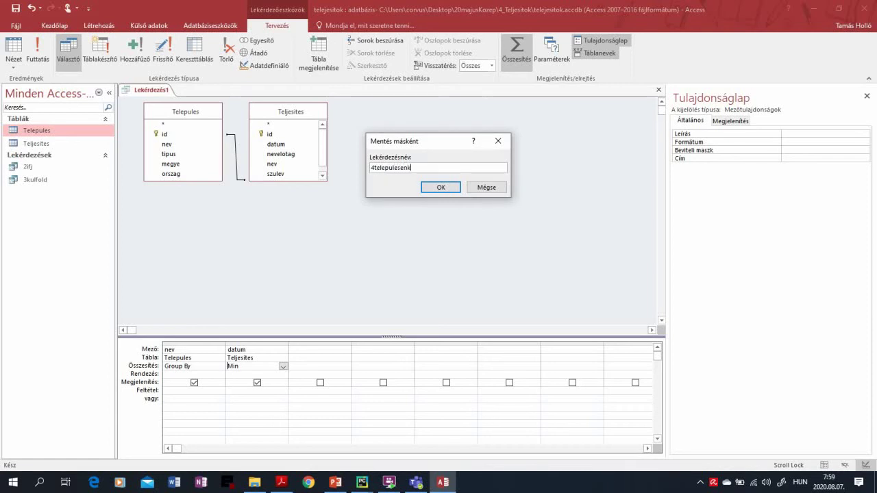
text(ent)
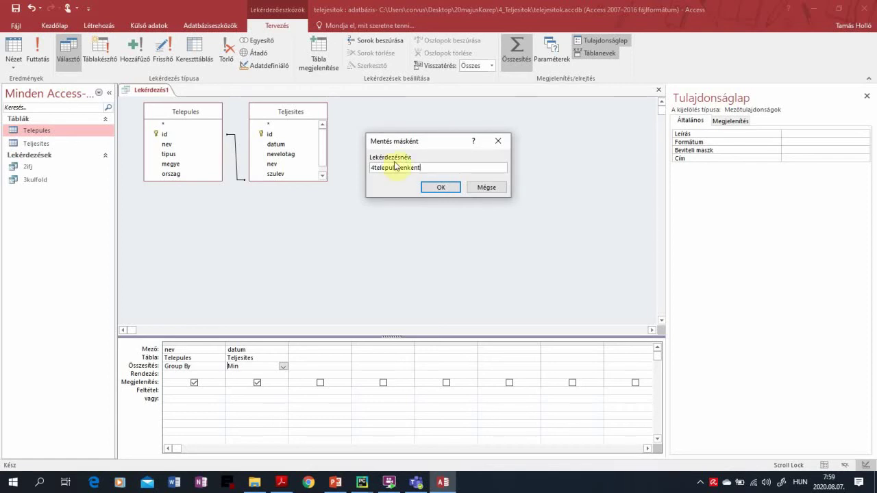
click(433, 189)
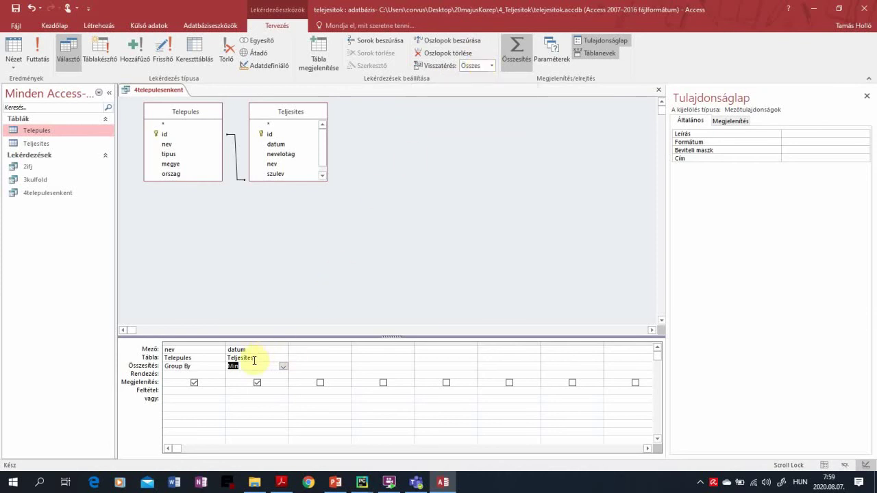
right_click(163, 90)
click(192, 102)
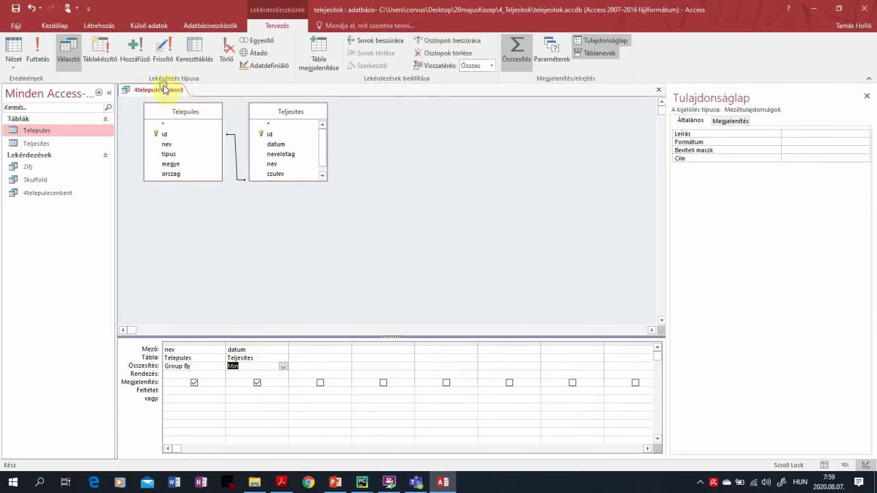
right_click(164, 90)
Read query task 5 in the PDF and create a query design in Access with only the Teljesites table.
key(alt+Tab)
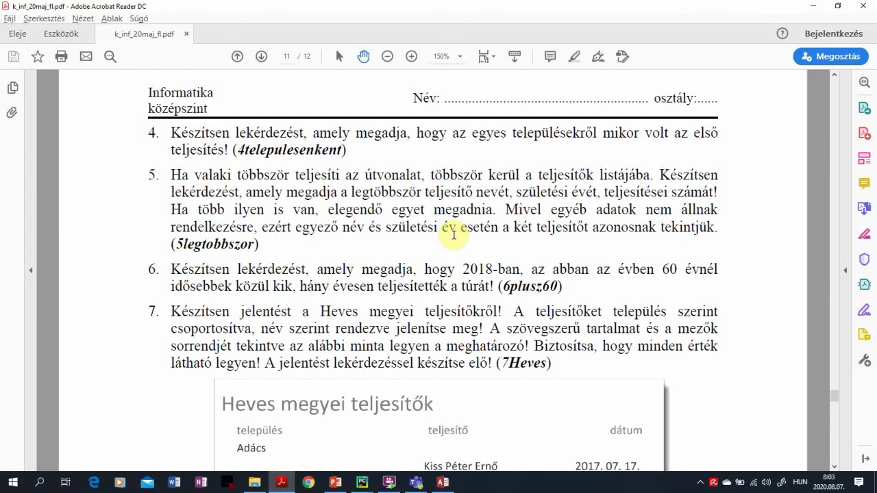
key(alt+Tab)
click(89, 28)
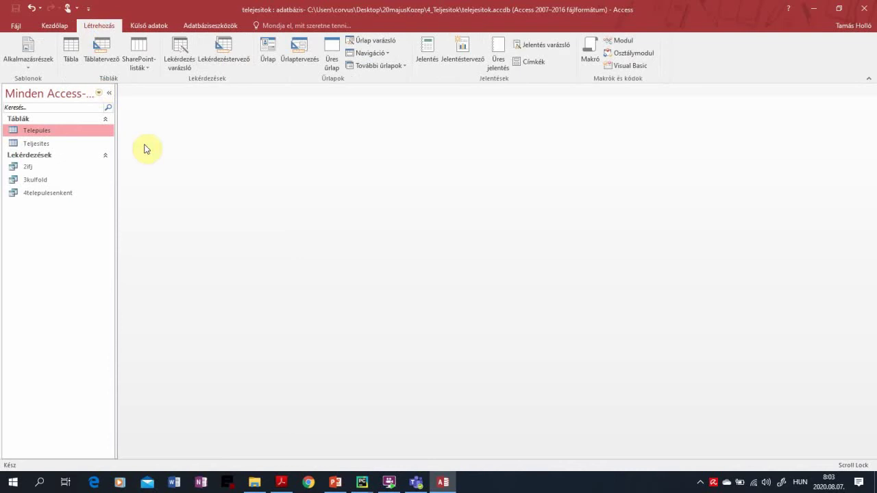
click(233, 52)
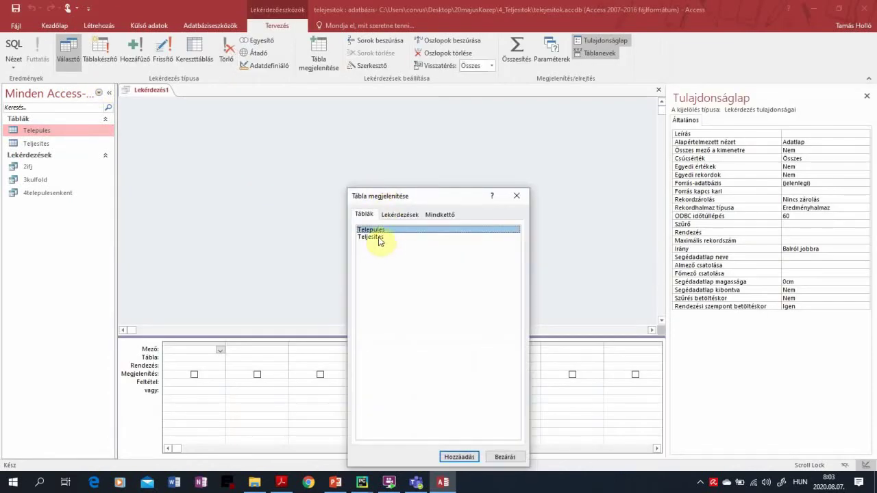
click(378, 238)
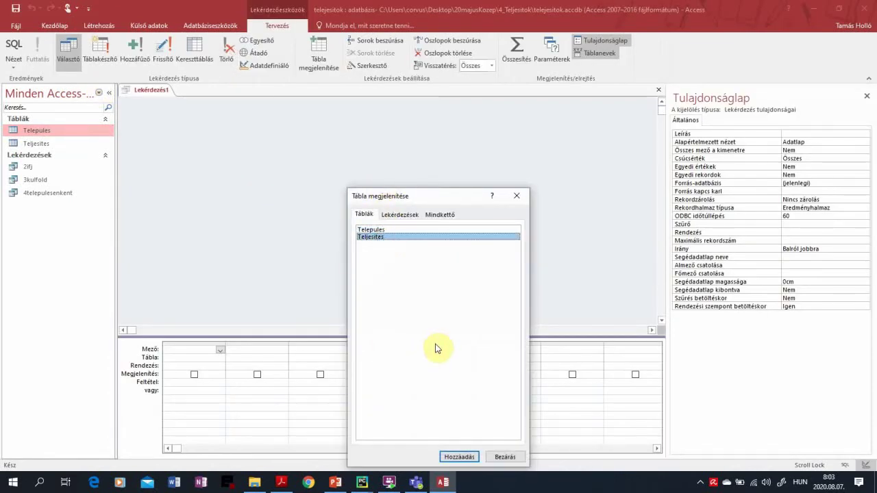
click(459, 457)
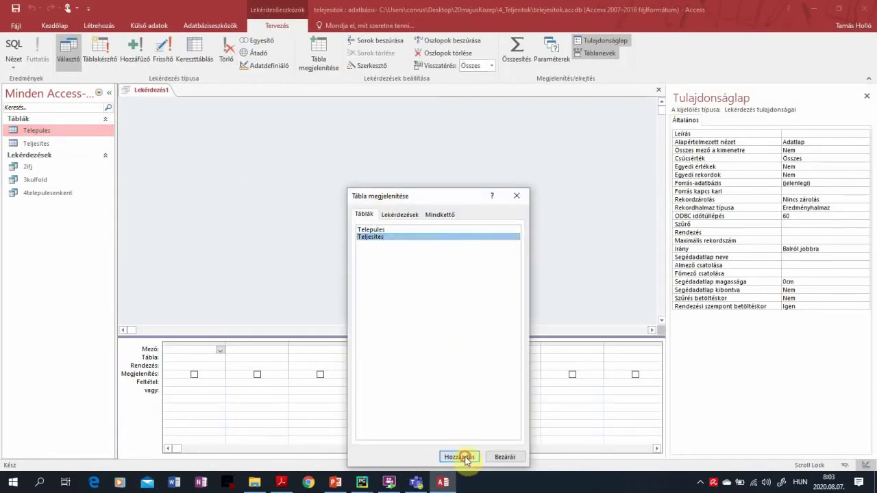
click(505, 457)
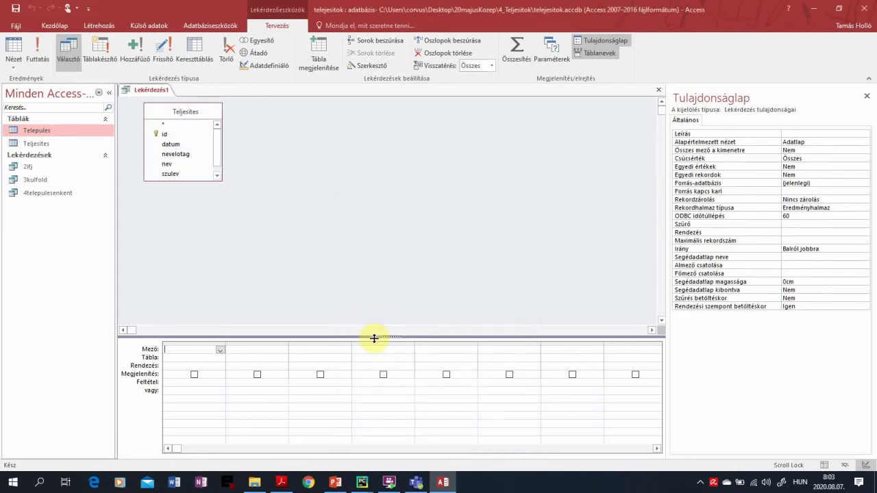
Enlarge the Teljesites field list to show all fields and add nev, szulev and id to the query.
drag(365, 261, 357, 237)
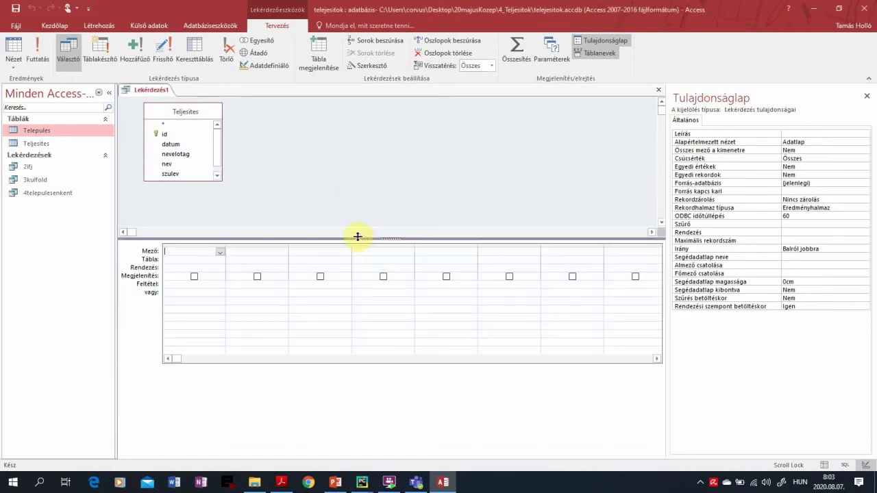
drag(203, 181, 203, 204)
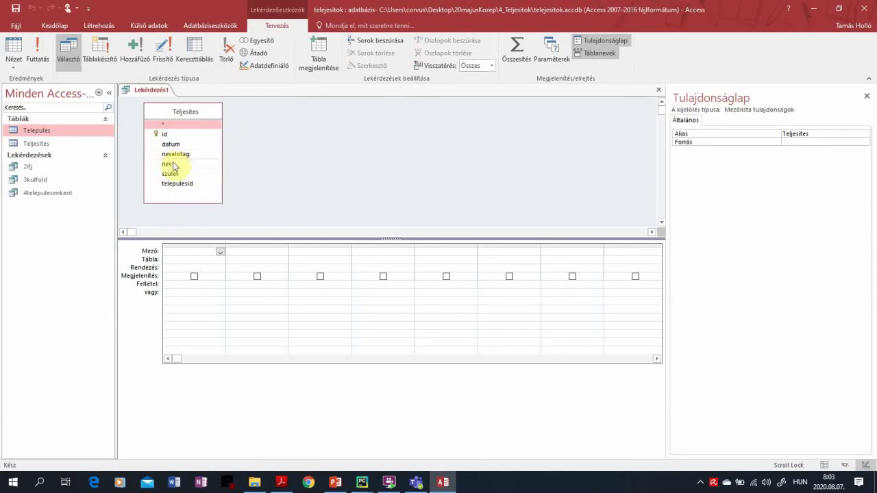
double_click(170, 165)
click(171, 174)
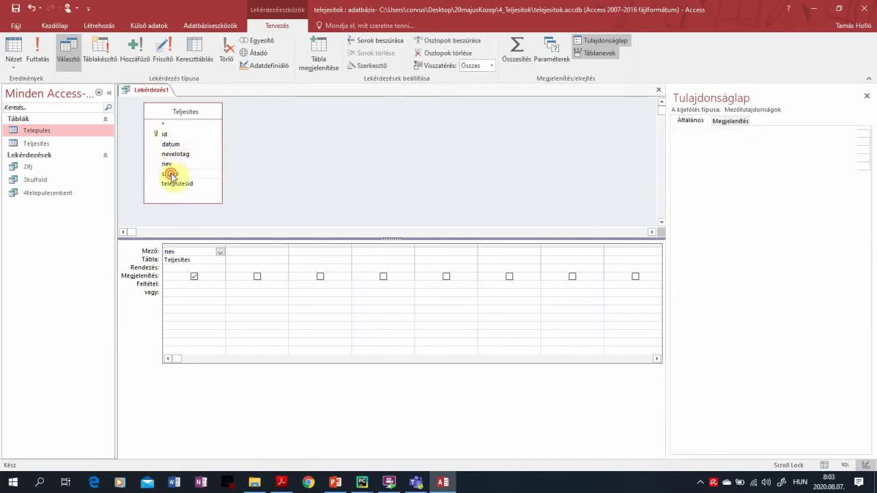
double_click(171, 174)
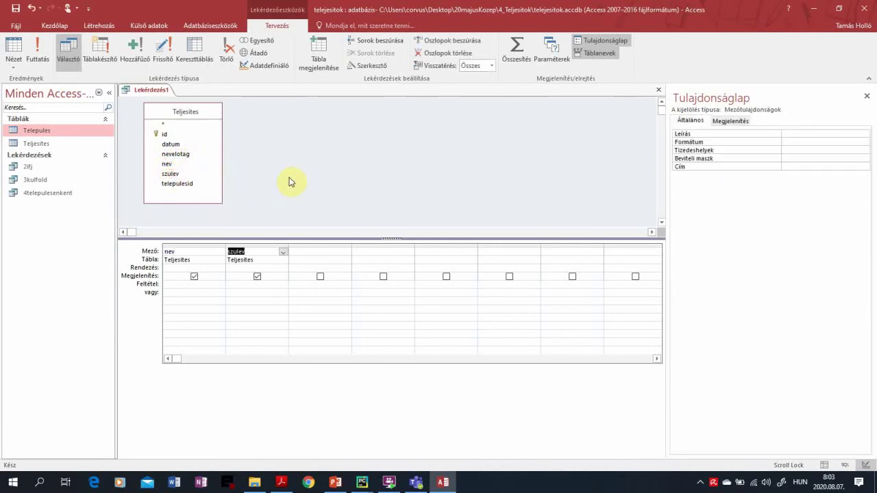
click(163, 137)
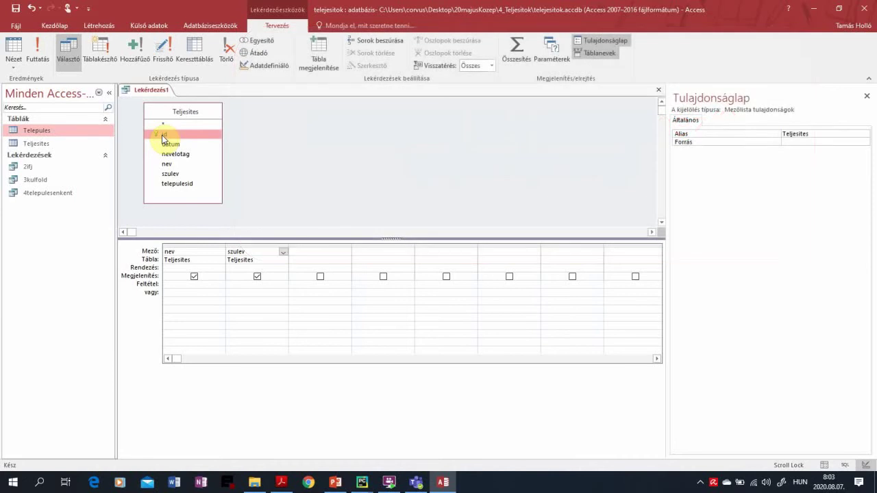
double_click(162, 137)
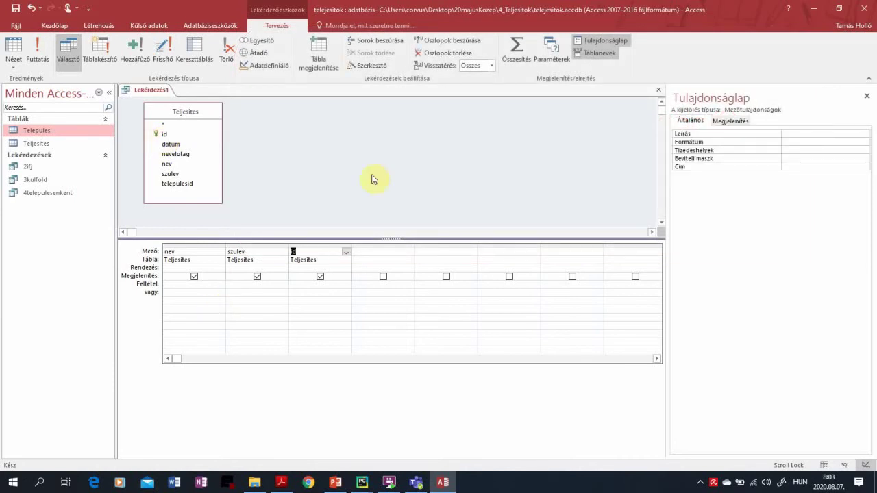
Turn on totals, set the id column to Count, and preview the completions per name and birth year.
click(517, 58)
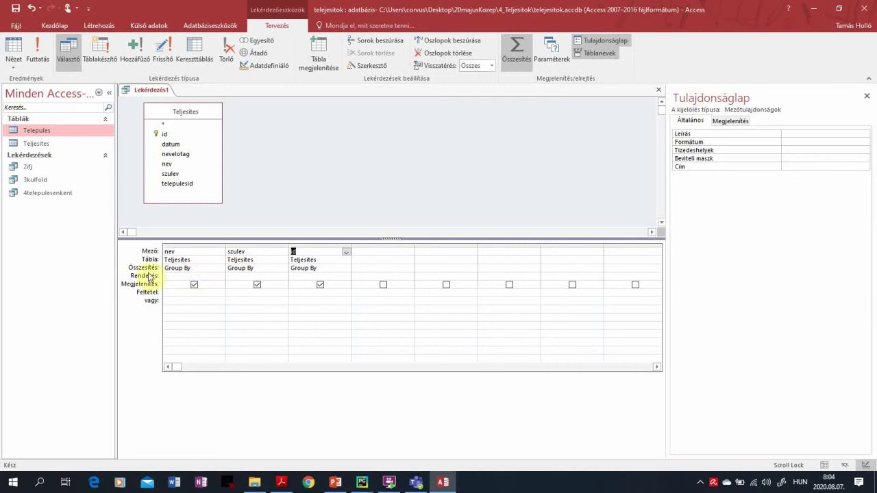
click(333, 268)
click(346, 269)
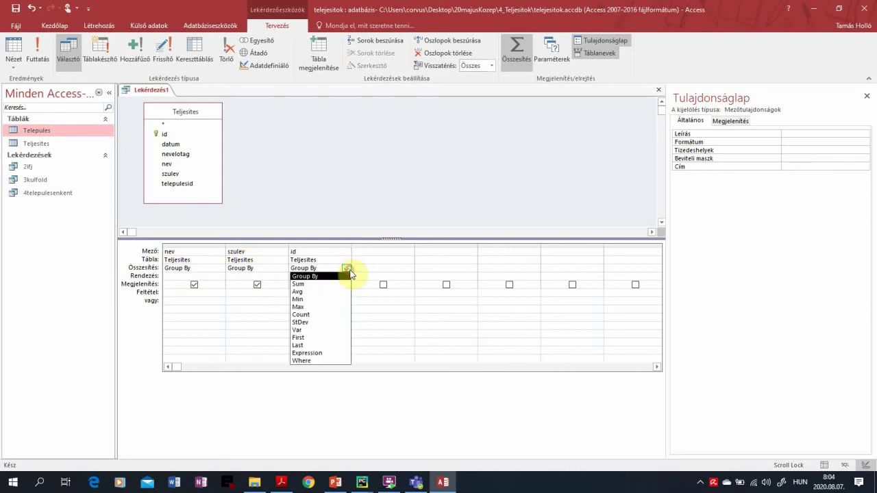
click(333, 315)
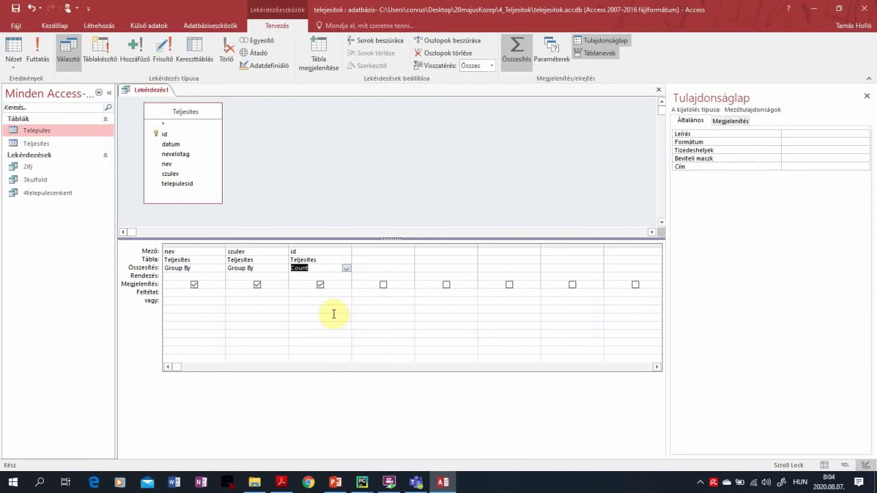
click(14, 47)
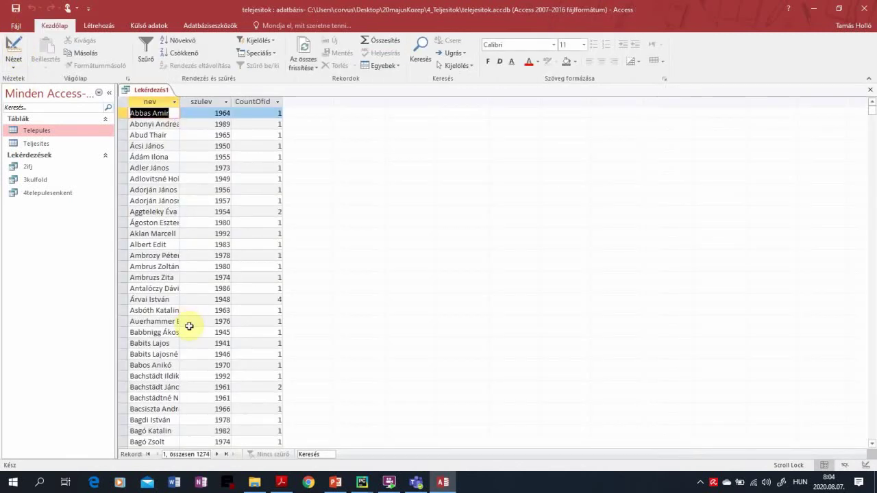
click(14, 47)
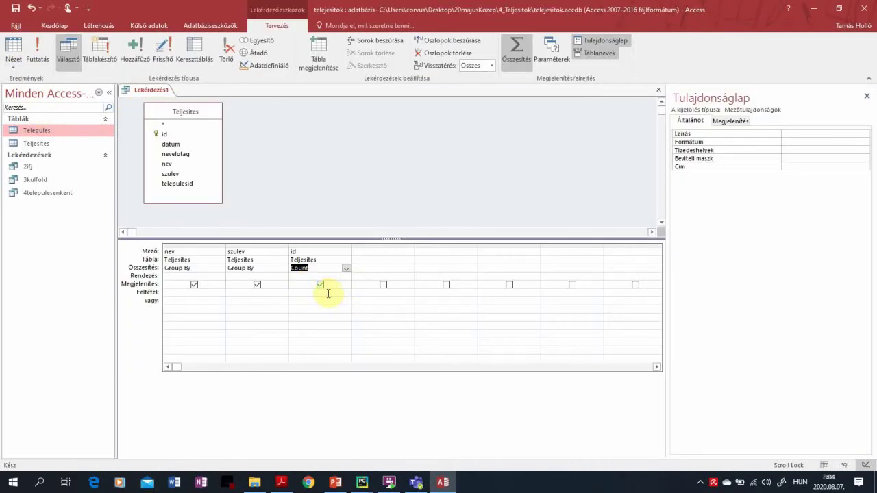
Sort the id count in descending order (Csökkenő) and preview the sorted records.
click(338, 276)
click(347, 277)
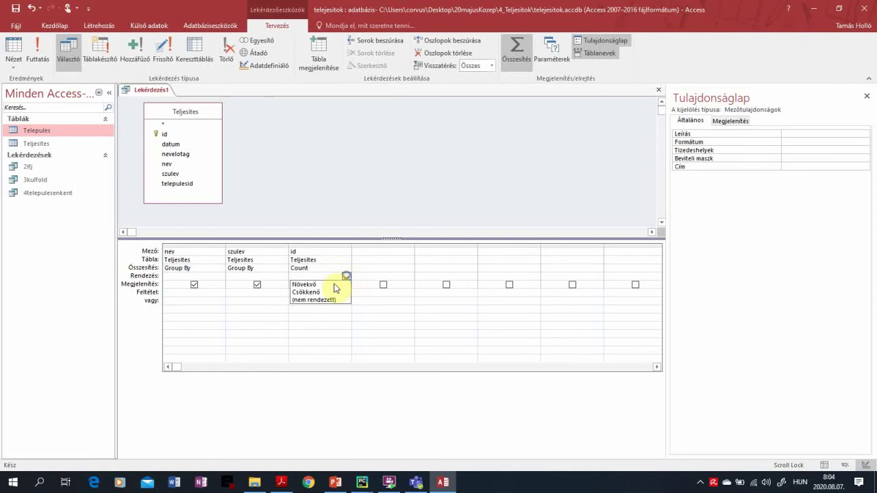
click(333, 292)
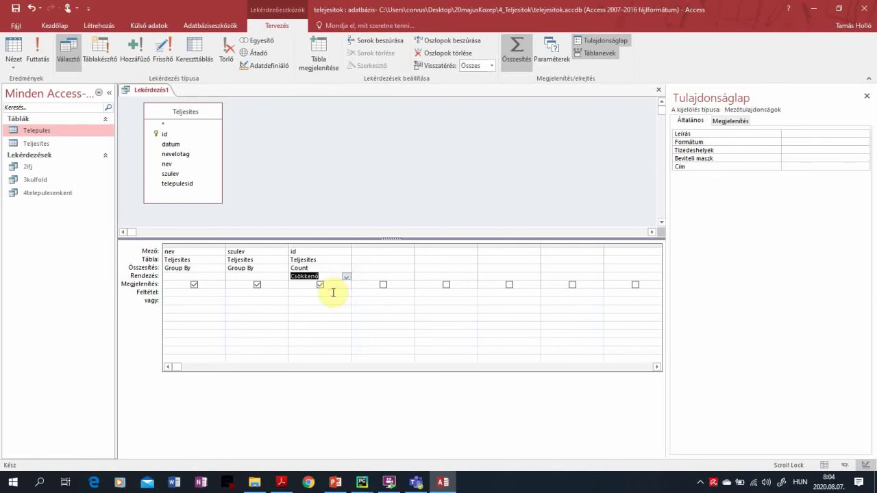
click(15, 46)
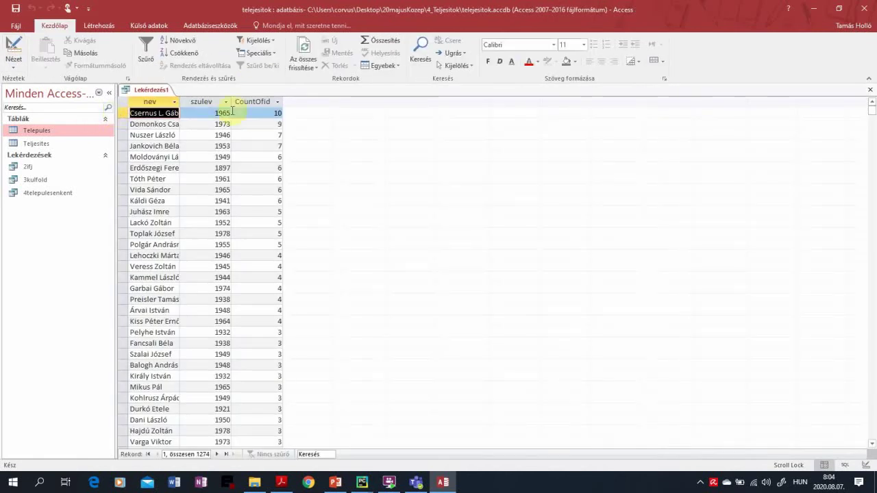
click(15, 43)
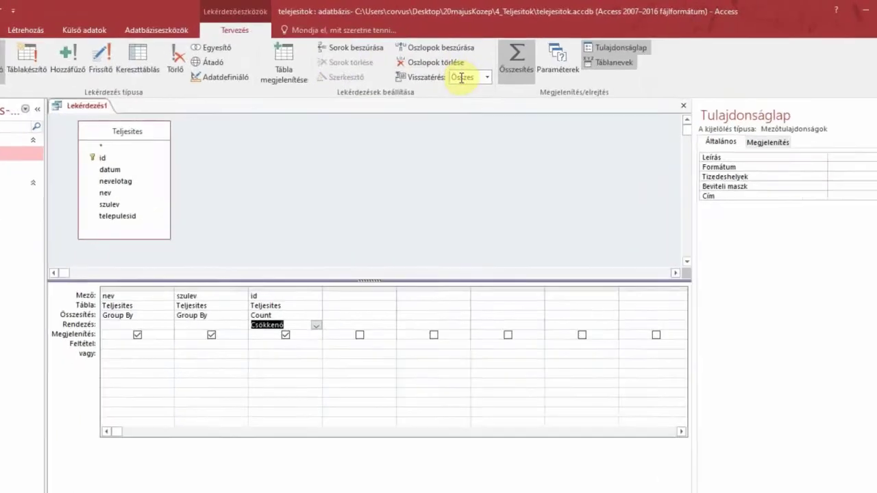
Limit the query to return 1 record, preview the result, and go back to the design.
click(461, 77)
text(100)
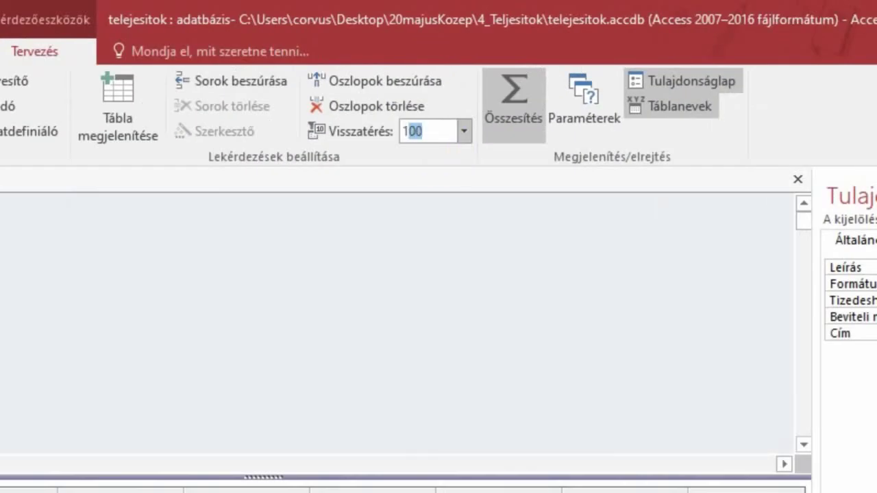
key(Delete)
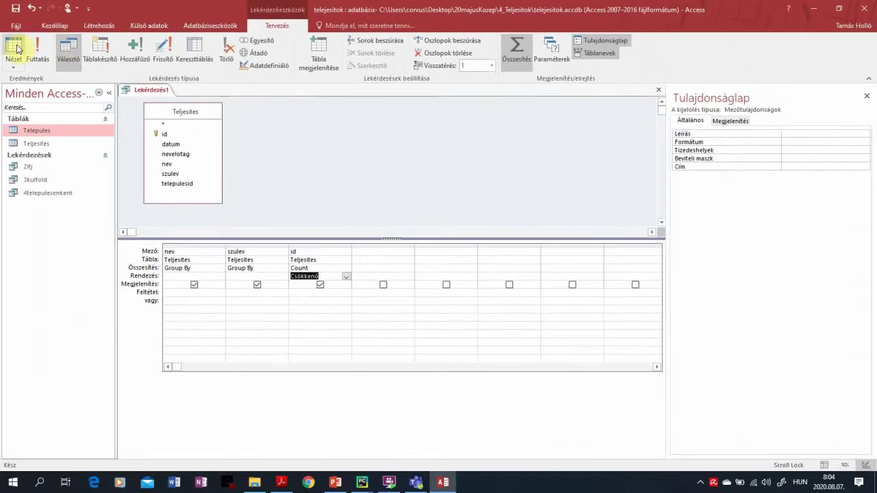
click(13, 46)
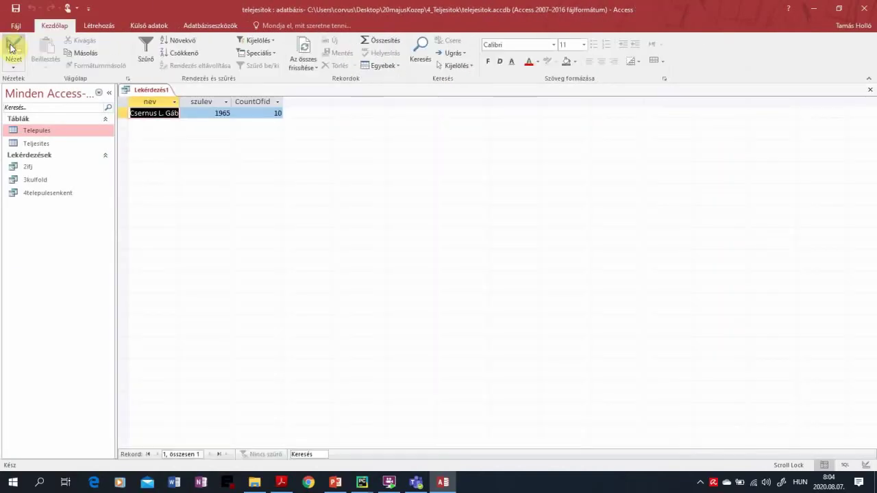
click(12, 47)
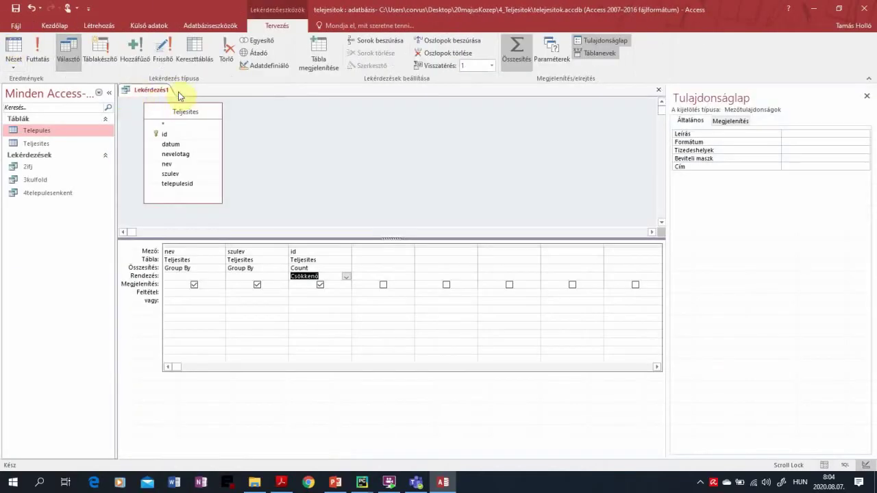
Save the query as 5legtobbszor and close it.
right_click(151, 89)
click(173, 99)
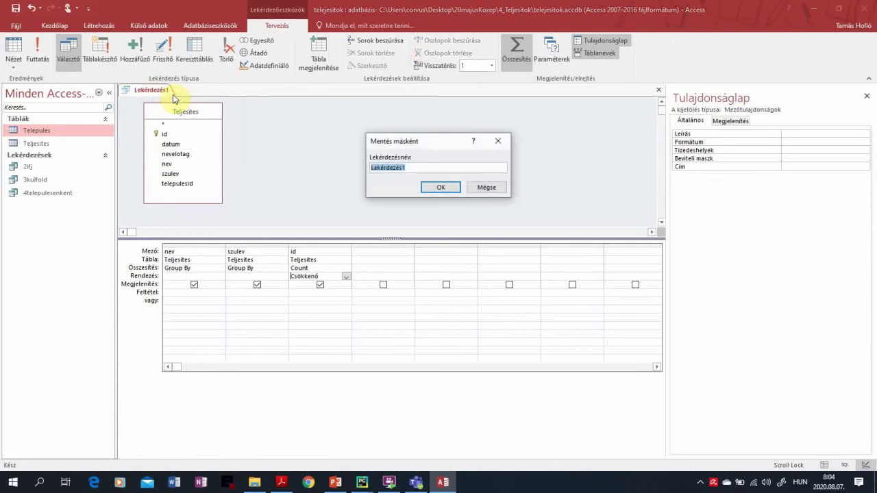
text(5legtobsbszor)
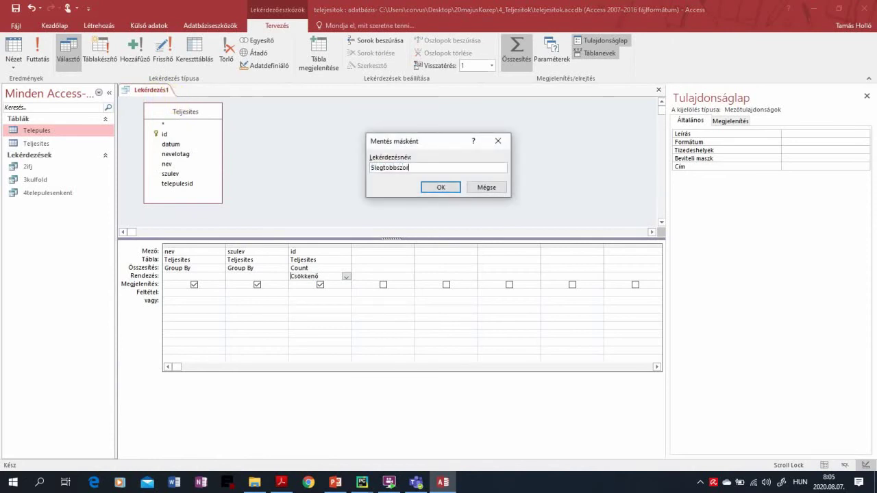
click(441, 187)
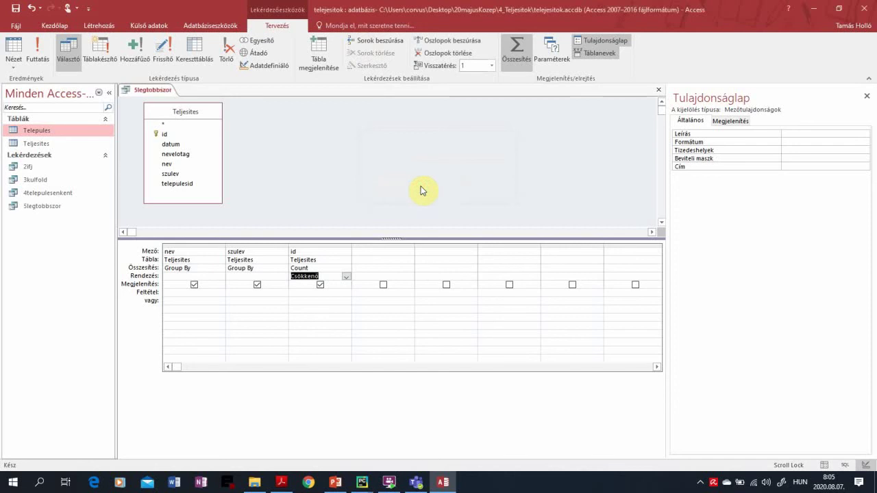
right_click(153, 90)
click(181, 111)
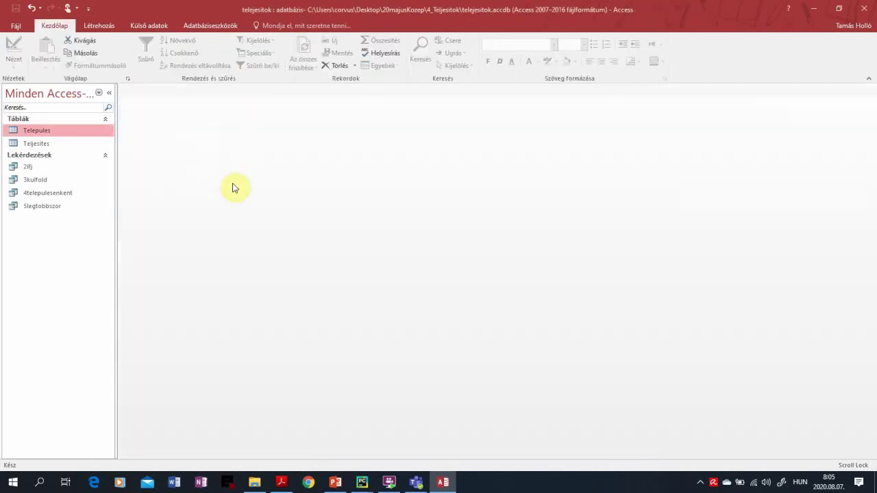
Check task 6 in the exam PDF, then create a new query on the Teljesites table with the nev field.
key(alt+Tab)
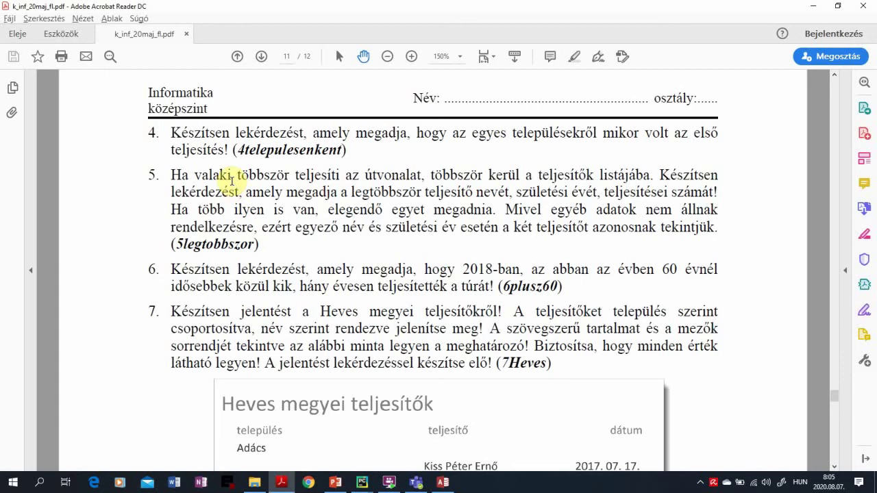
scroll(232, 180, down, 1)
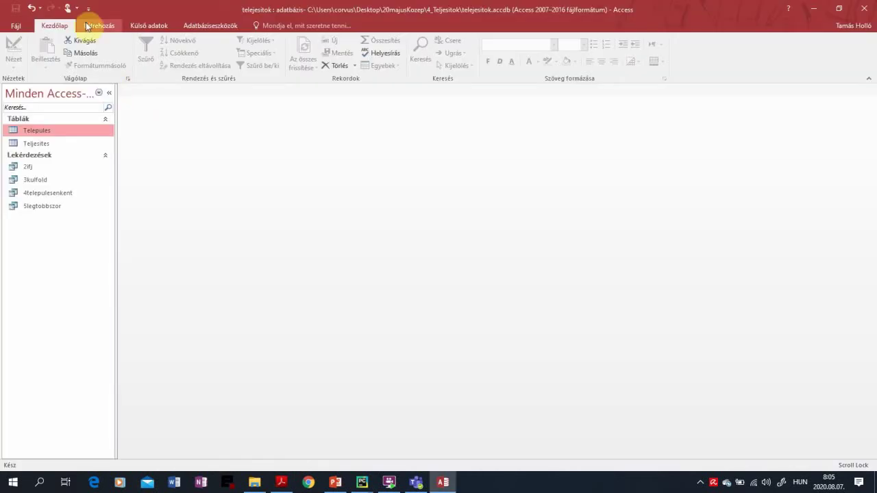
click(86, 25)
click(219, 54)
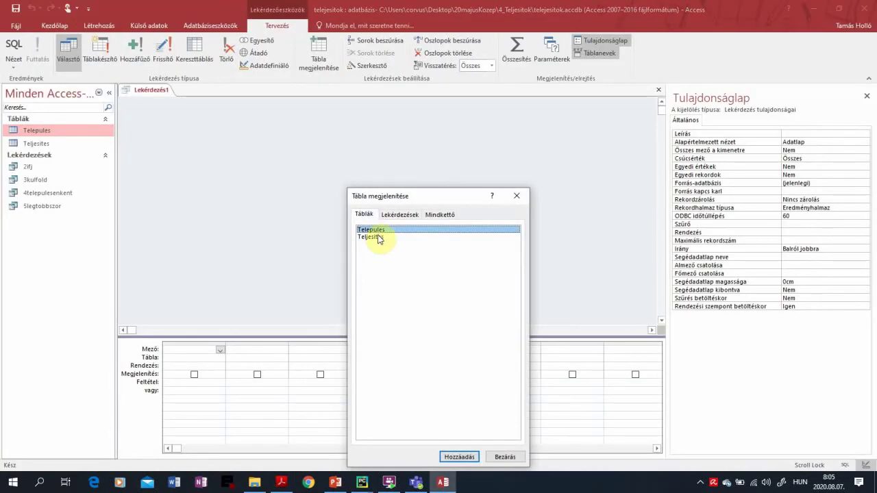
click(373, 237)
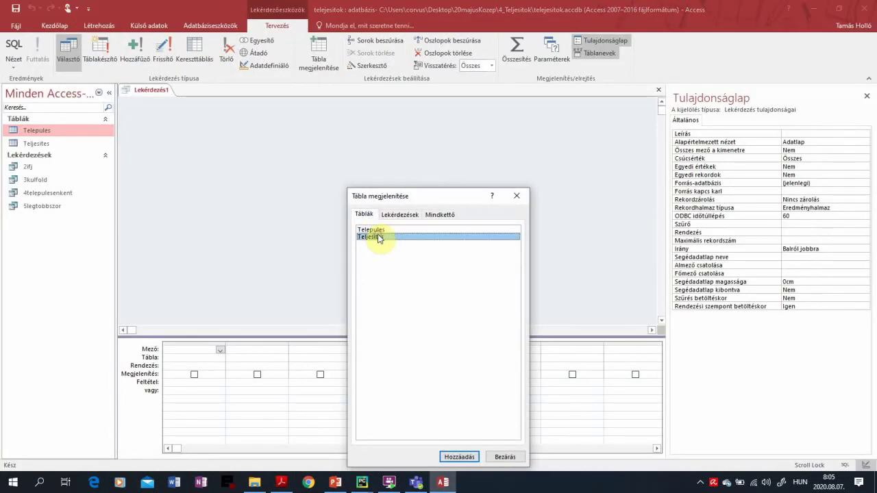
click(464, 457)
click(505, 457)
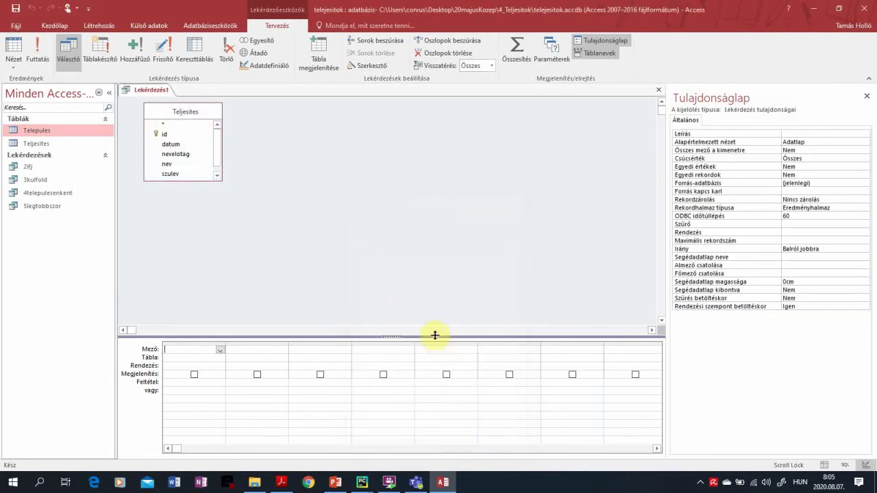
drag(434, 335, 434, 211)
double_click(167, 165)
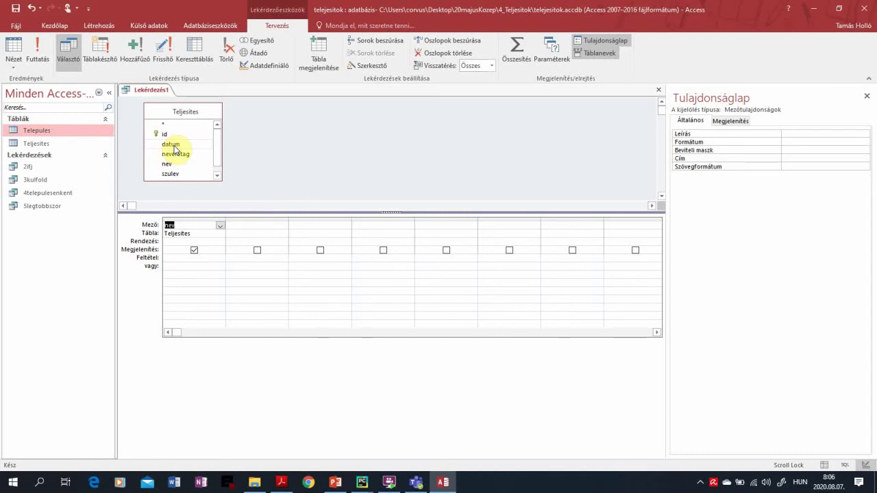
Start an expression in the second query column with the field name teljesEv:.
click(257, 227)
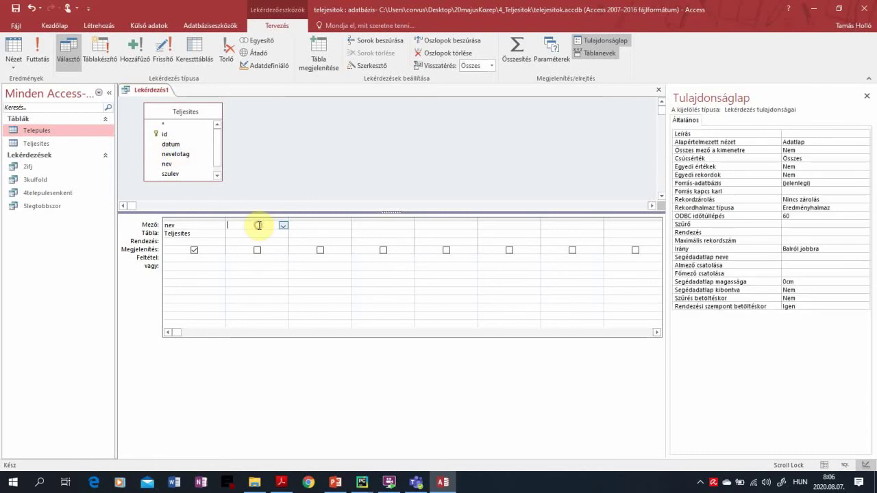
right_click(259, 225)
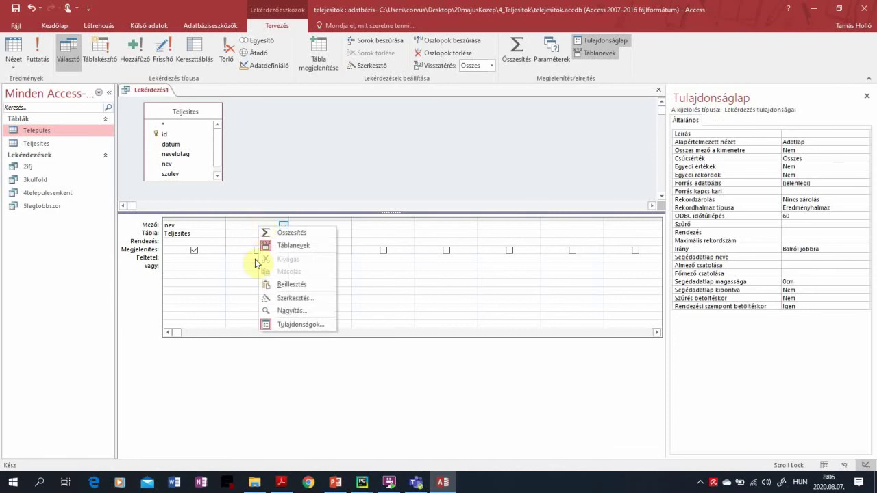
click(292, 300)
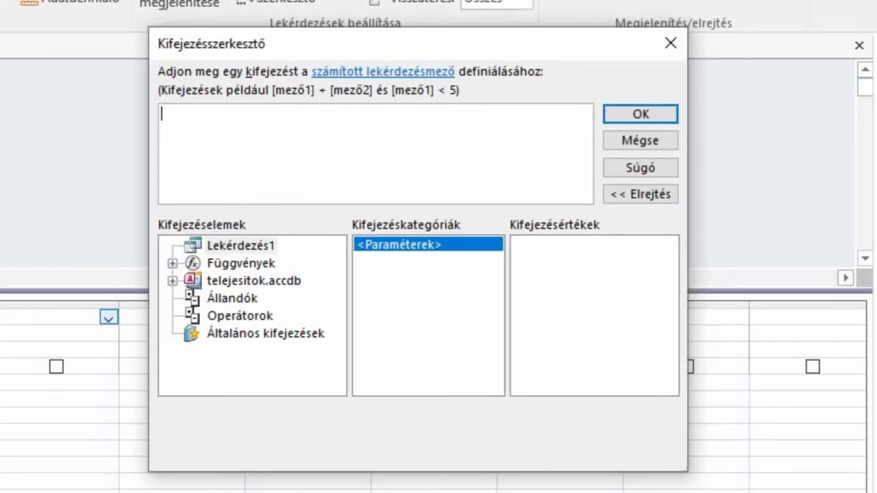
text(teljes)
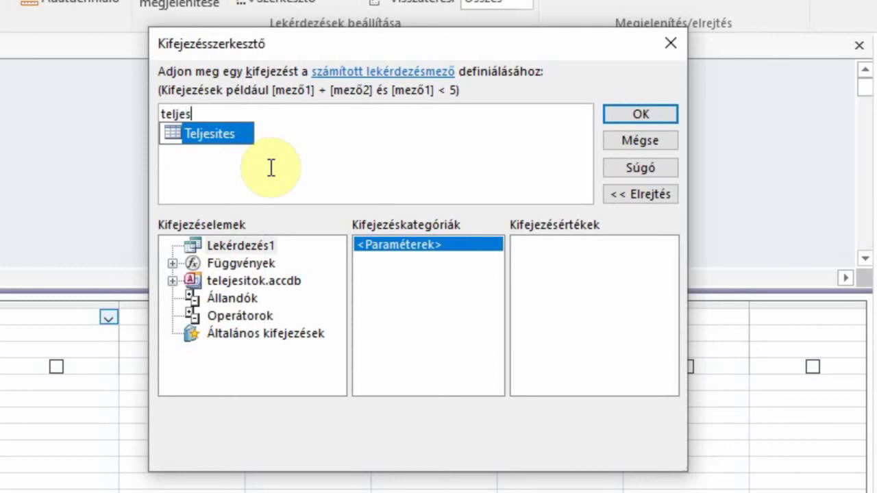
text(Ev:)
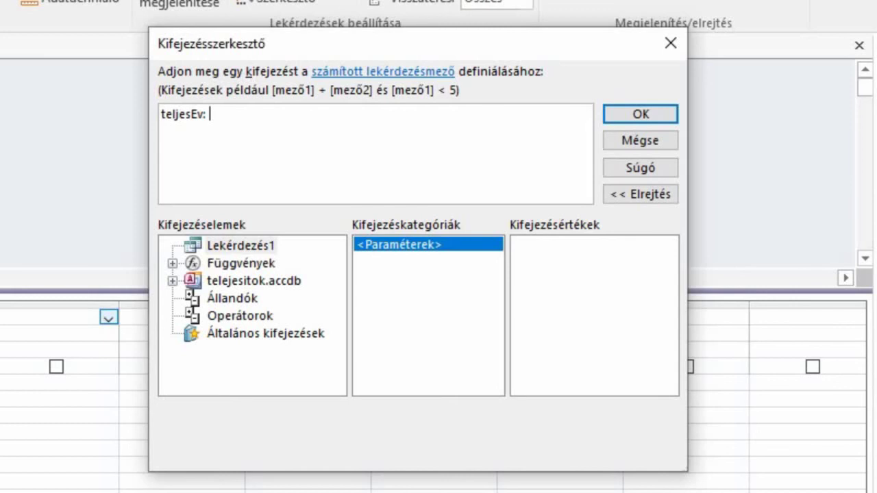
Insert the built-in Dátum/idő function Year into the teljesEv expression and remove the «Kif» placeholder before it.
click(172, 264)
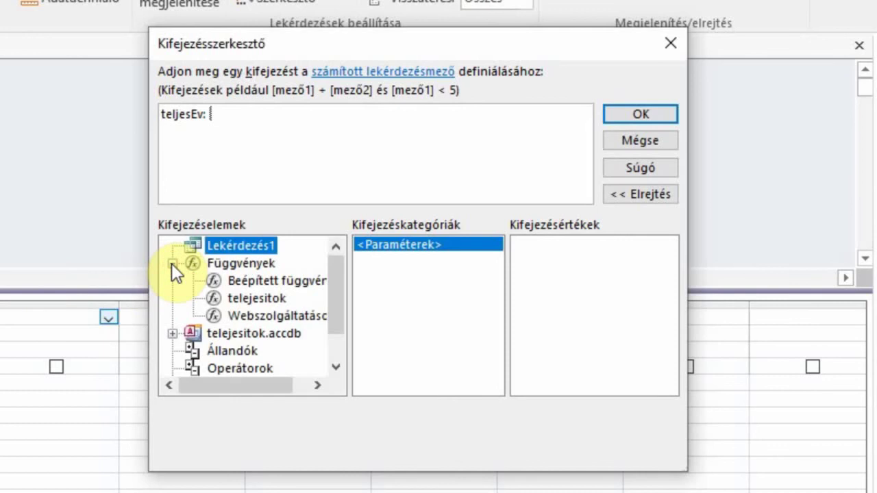
click(255, 278)
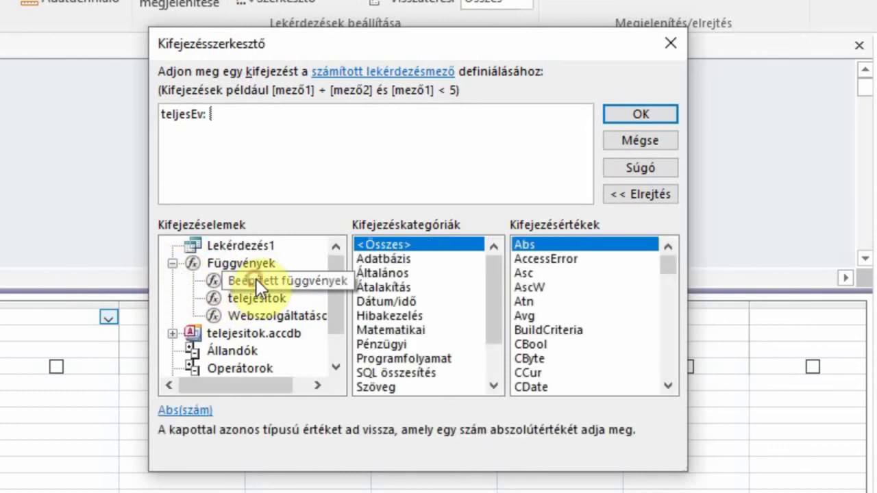
click(395, 304)
scroll(549, 340, down, 4)
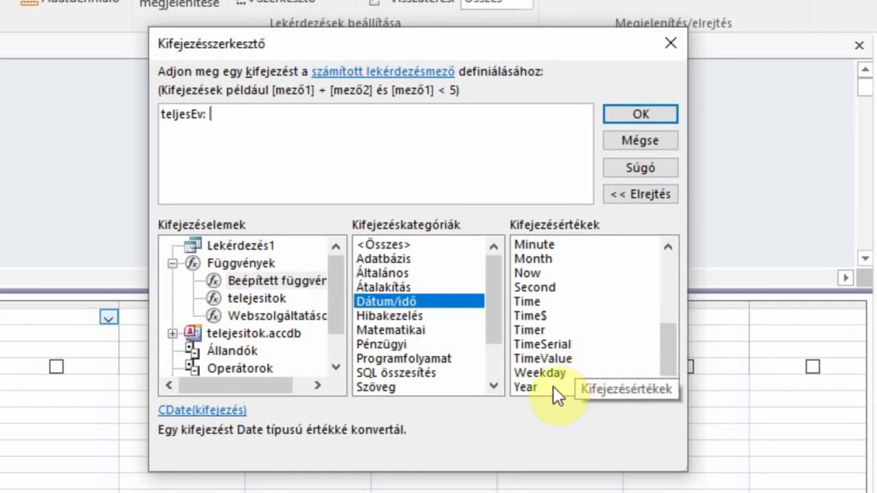
click(553, 386)
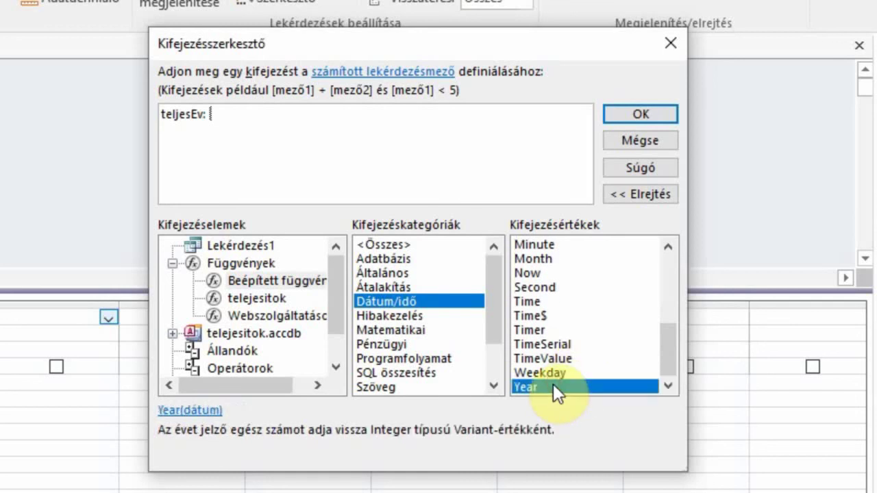
double_click(553, 386)
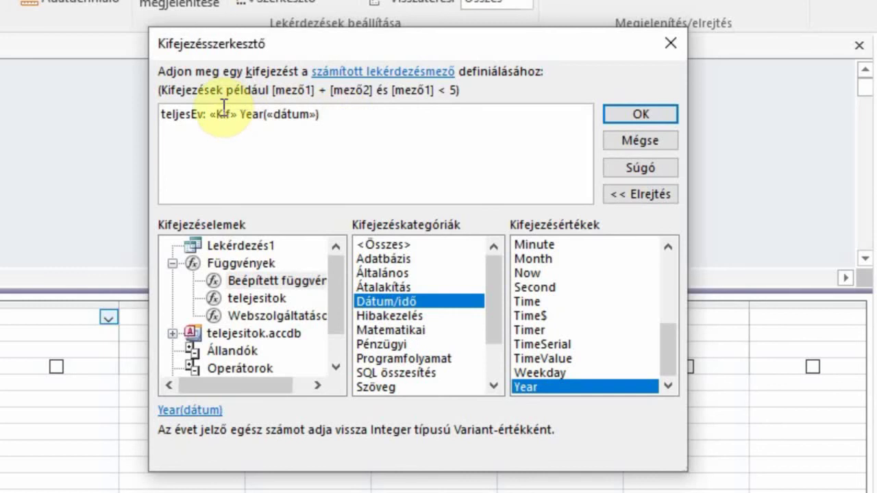
click(308, 114)
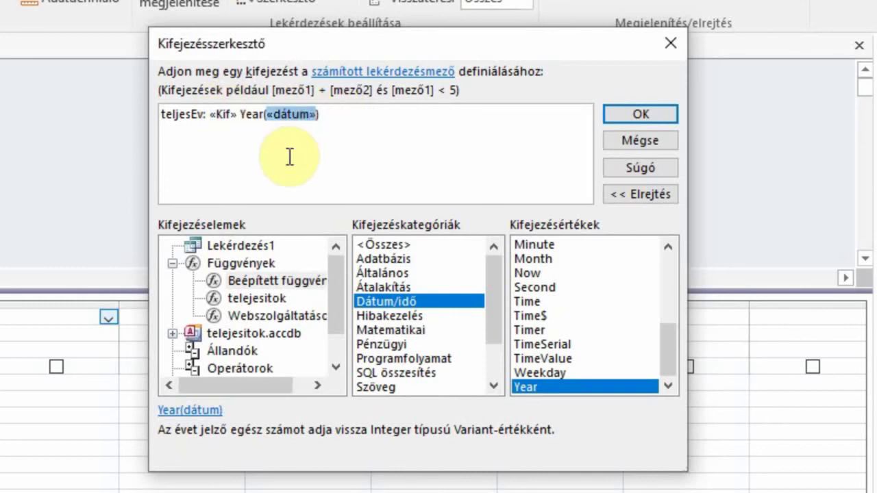
click(222, 115)
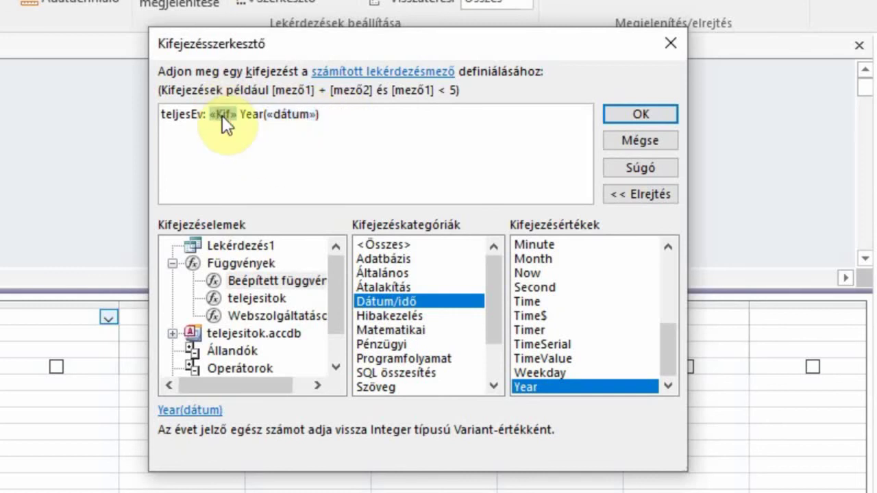
key(Delete)
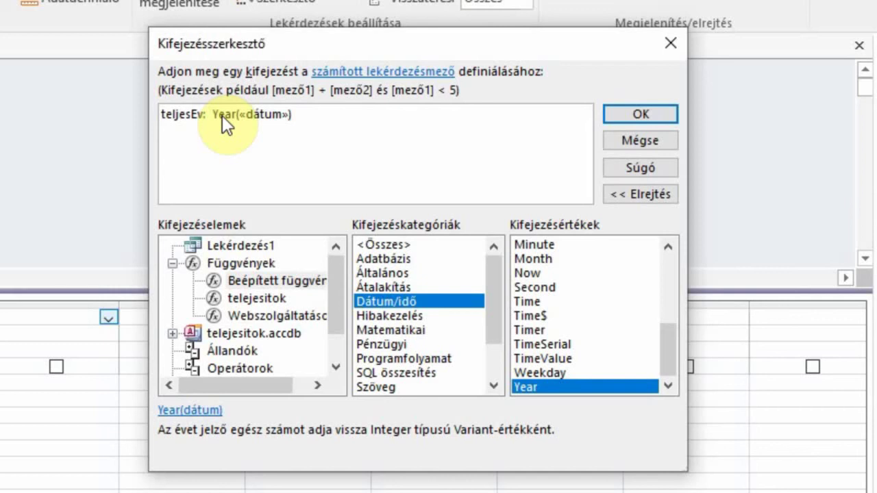
key(BackSpace)
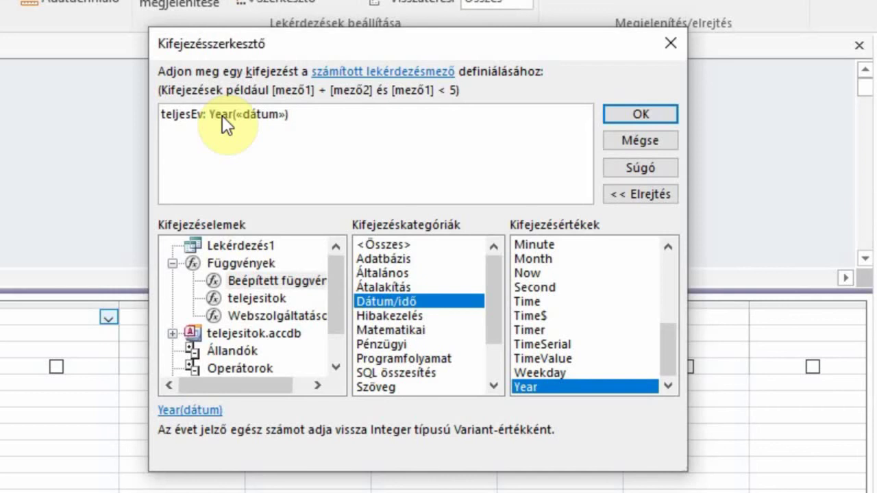
Replace the Year function's «dátum» argument with the Teljesites table's datum field and accept the expression.
click(262, 115)
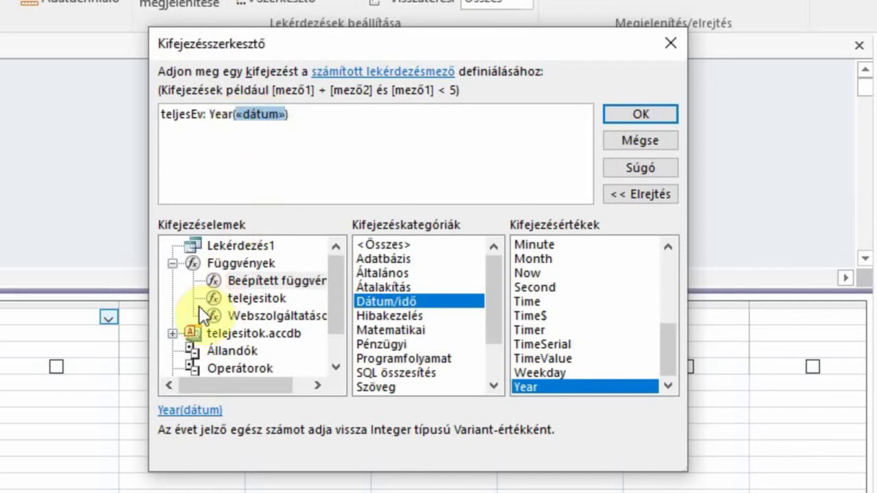
click(172, 334)
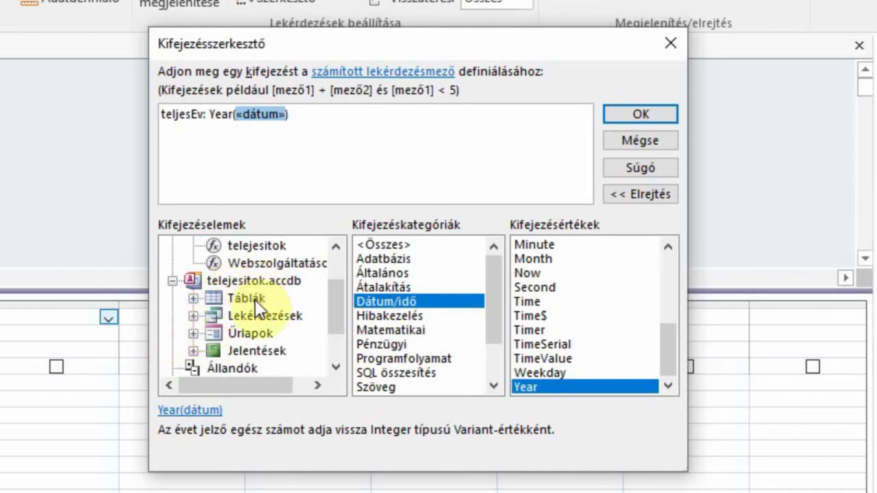
click(193, 299)
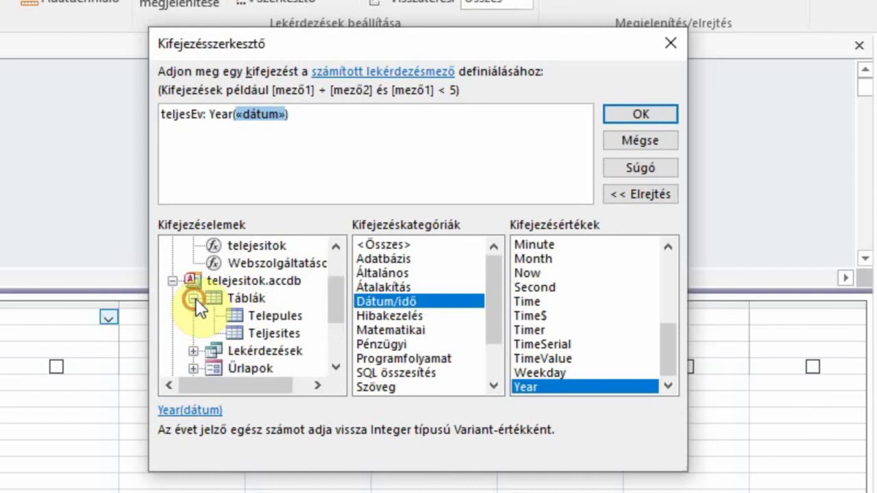
click(269, 335)
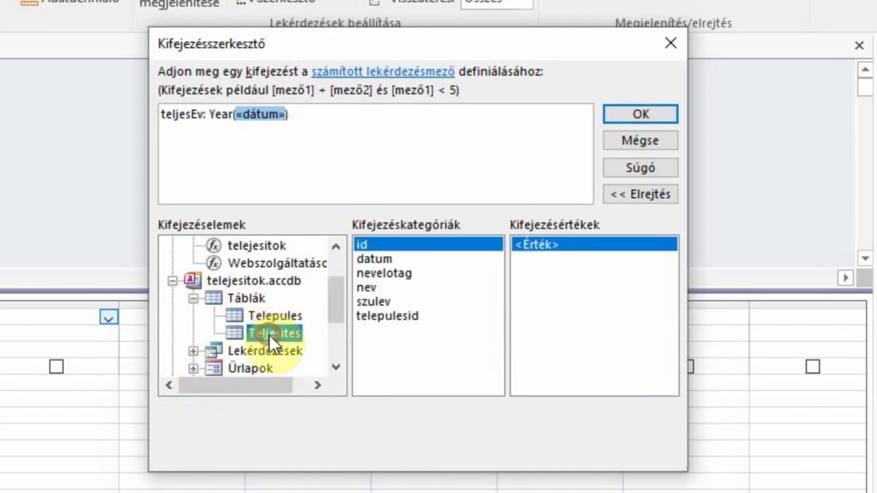
click(370, 258)
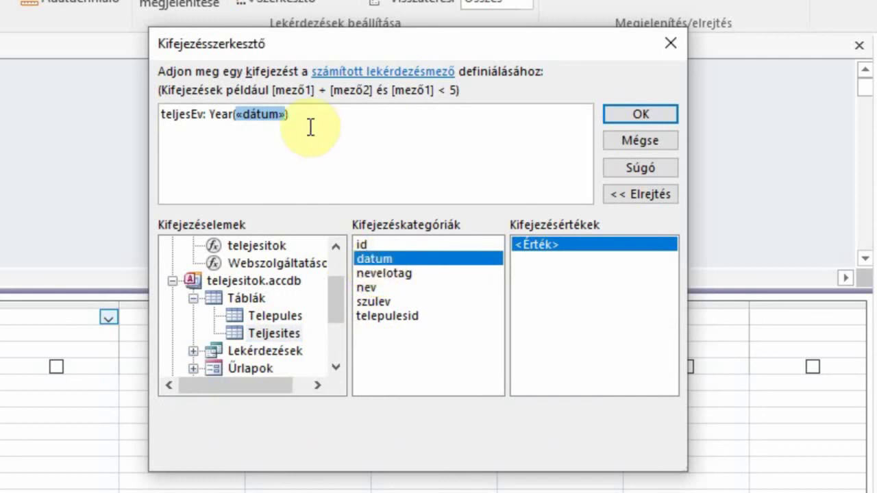
click(363, 257)
double_click(363, 257)
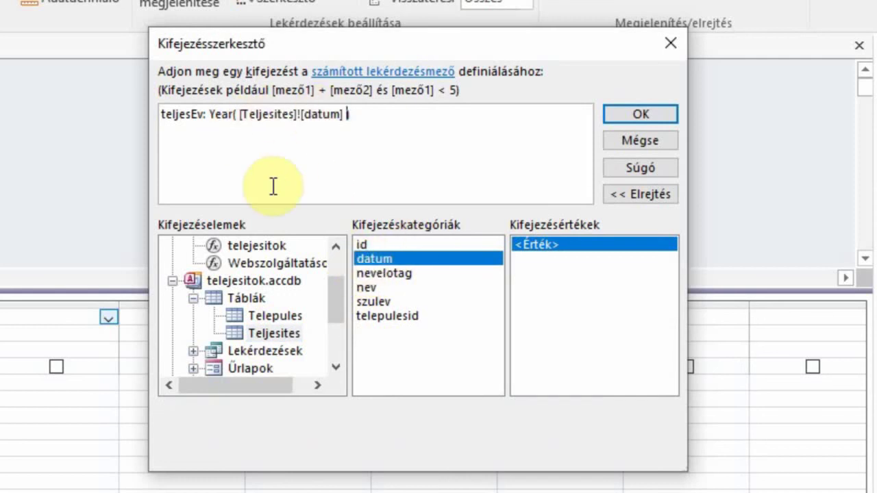
click(639, 114)
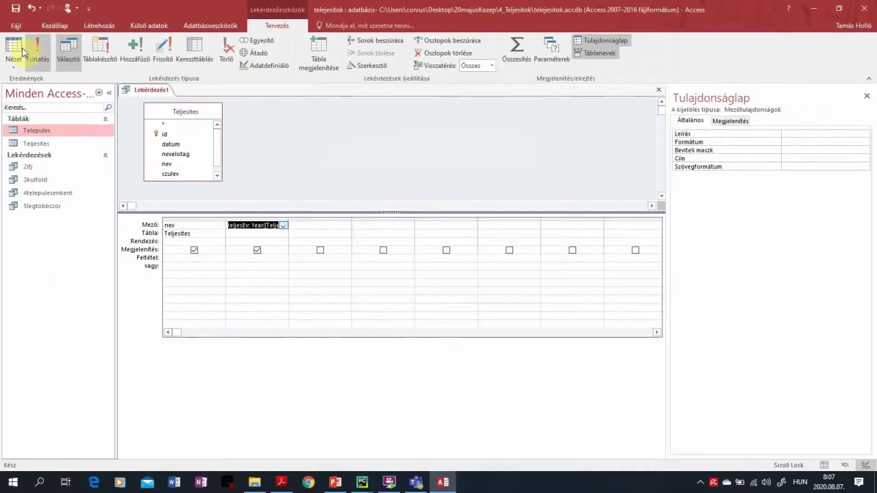
Preview the completion years, set the teljesEv criterion to 2018, and preview the filtered records.
click(18, 48)
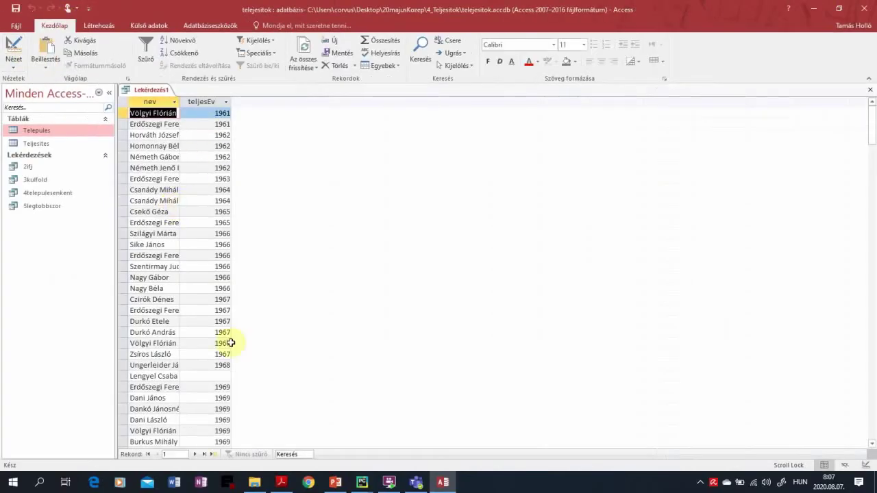
click(12, 44)
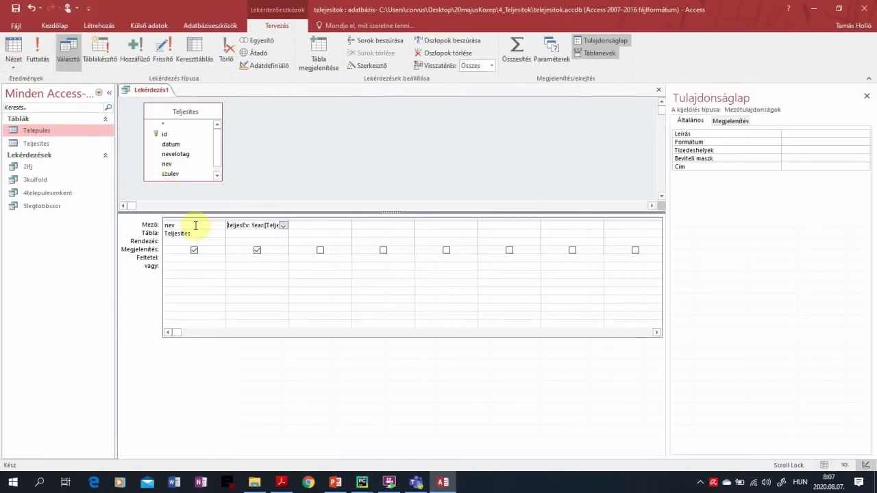
click(233, 258)
text(20)
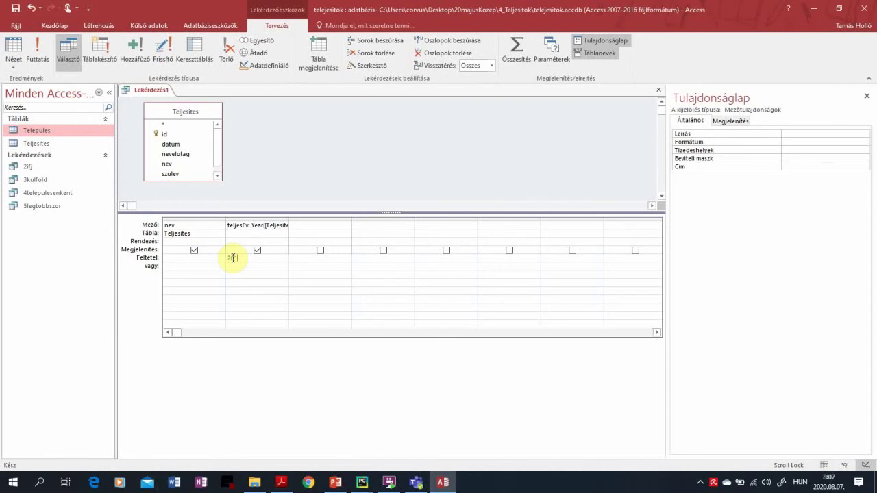
text(18)
click(15, 45)
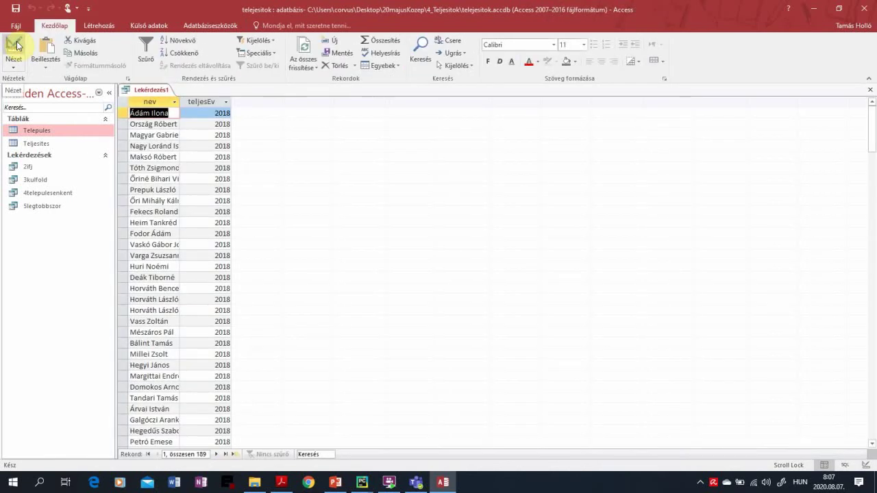
Recheck task 6 in the exam PDF and start an expression in the query design's third column with the field name kor:.
click(16, 45)
click(310, 225)
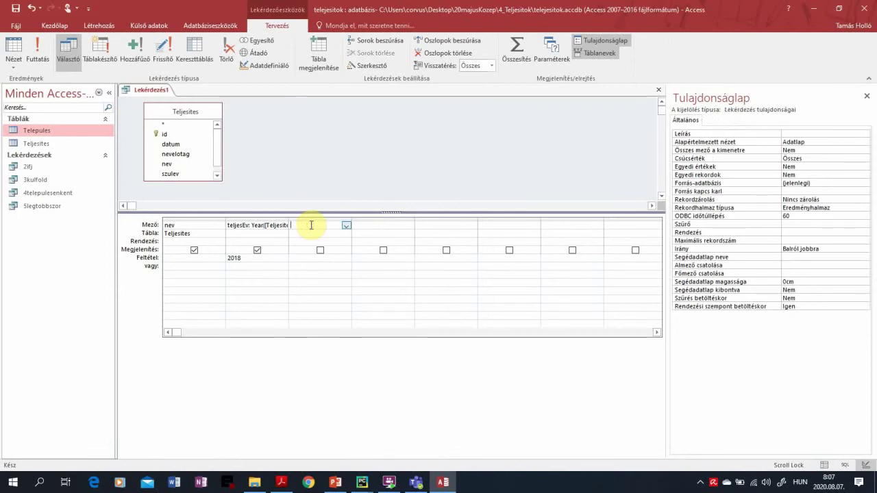
key(alt+Tab)
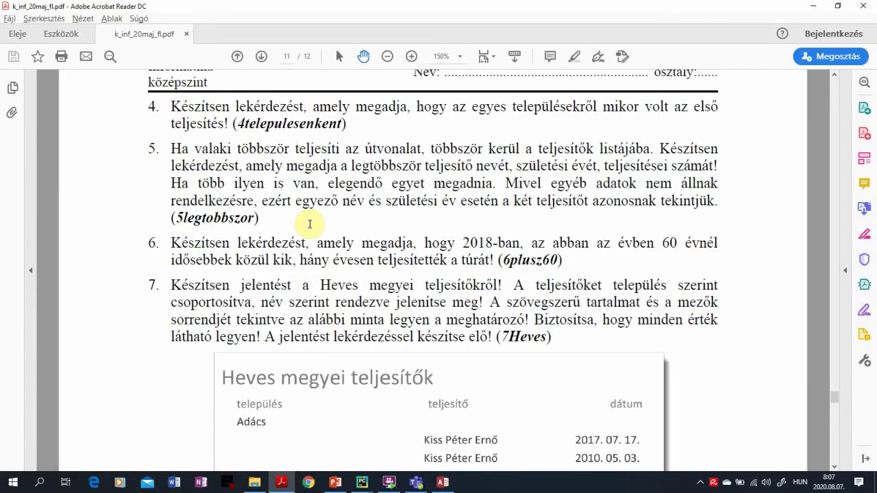
key(alt+Tab)
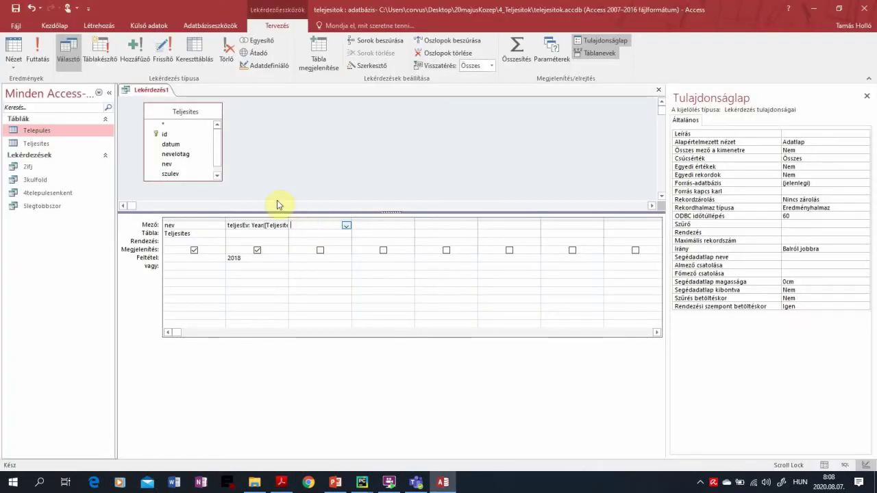
scroll(215, 164, down, 1)
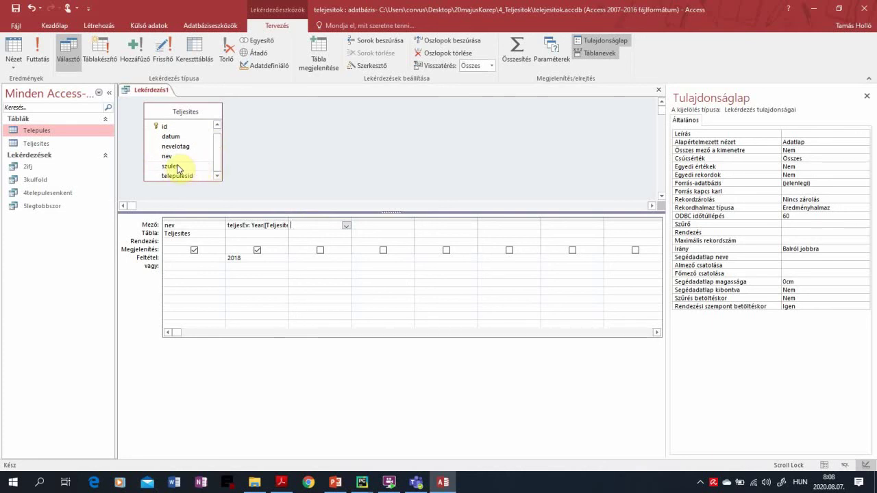
right_click(315, 225)
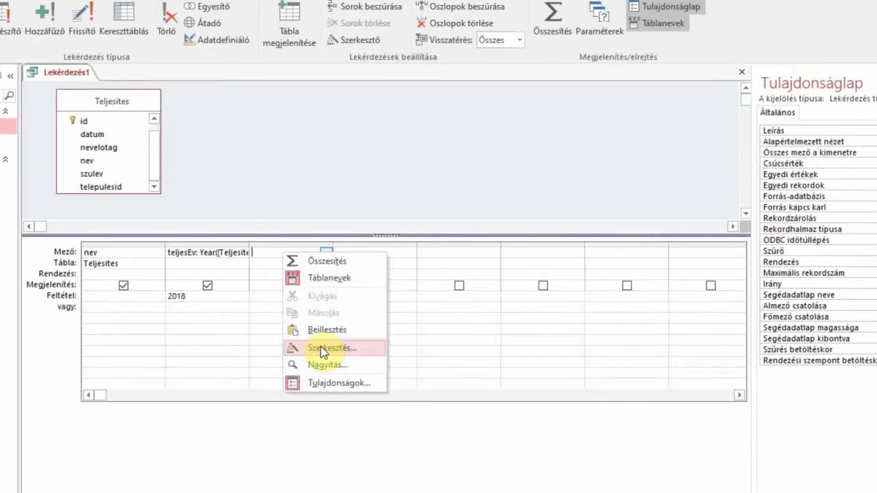
click(348, 297)
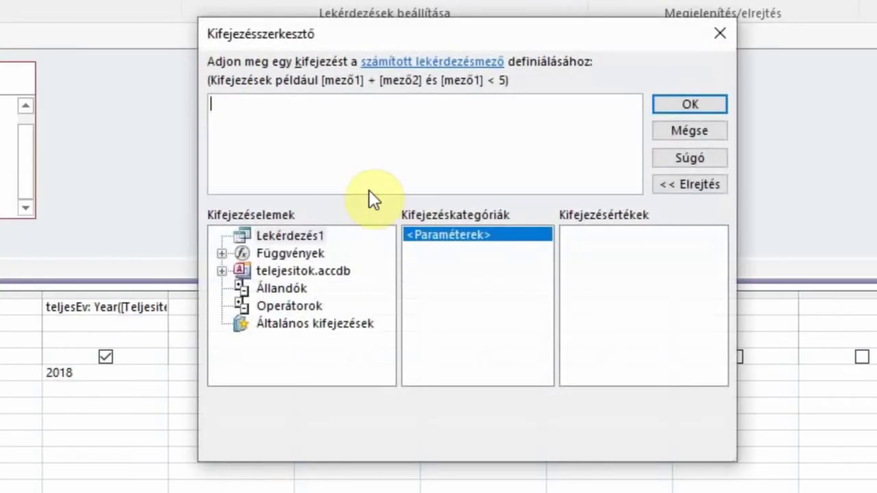
text(r:)
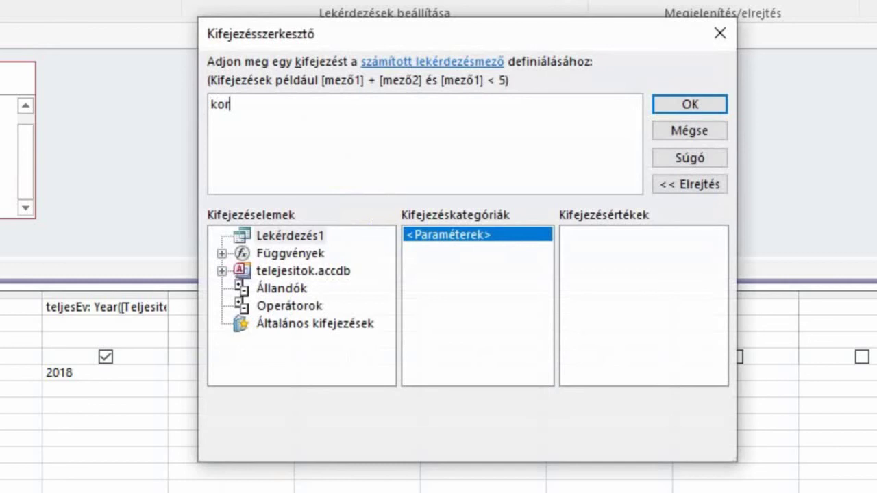